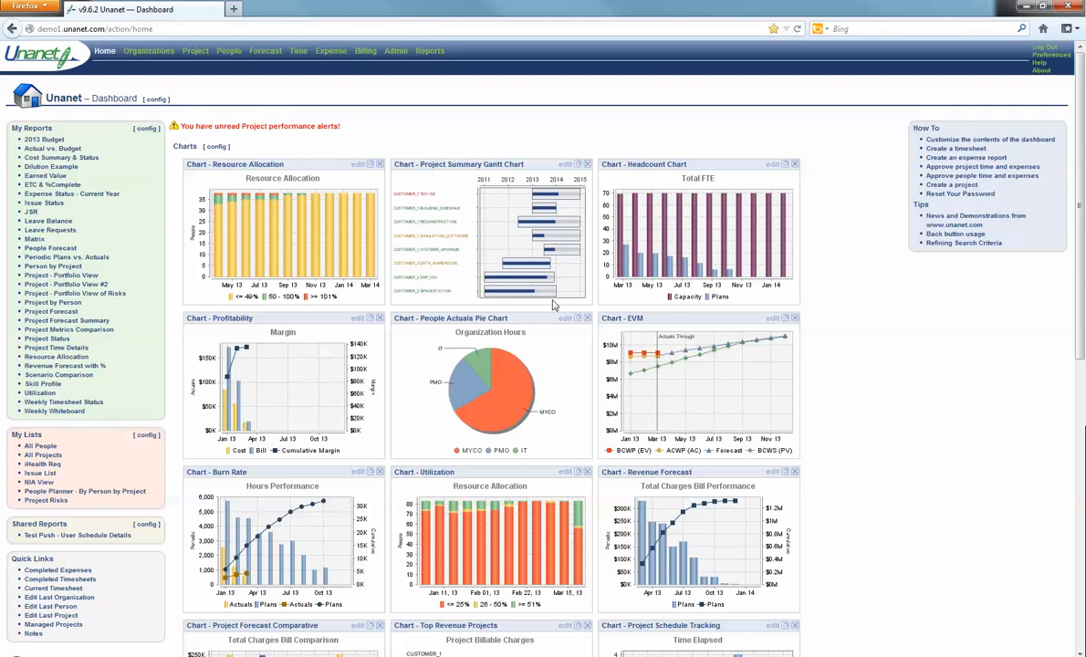
Step: Review the Expense > General credit card functionality setting and its help page, then go to People
left_click(395, 52)
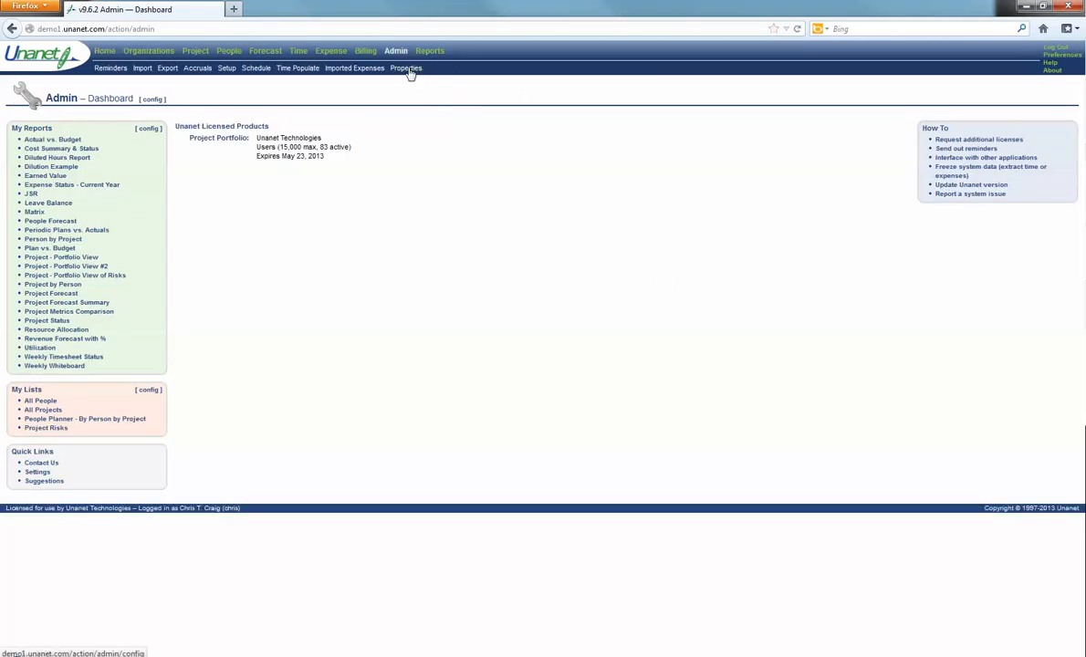
left_click(408, 69)
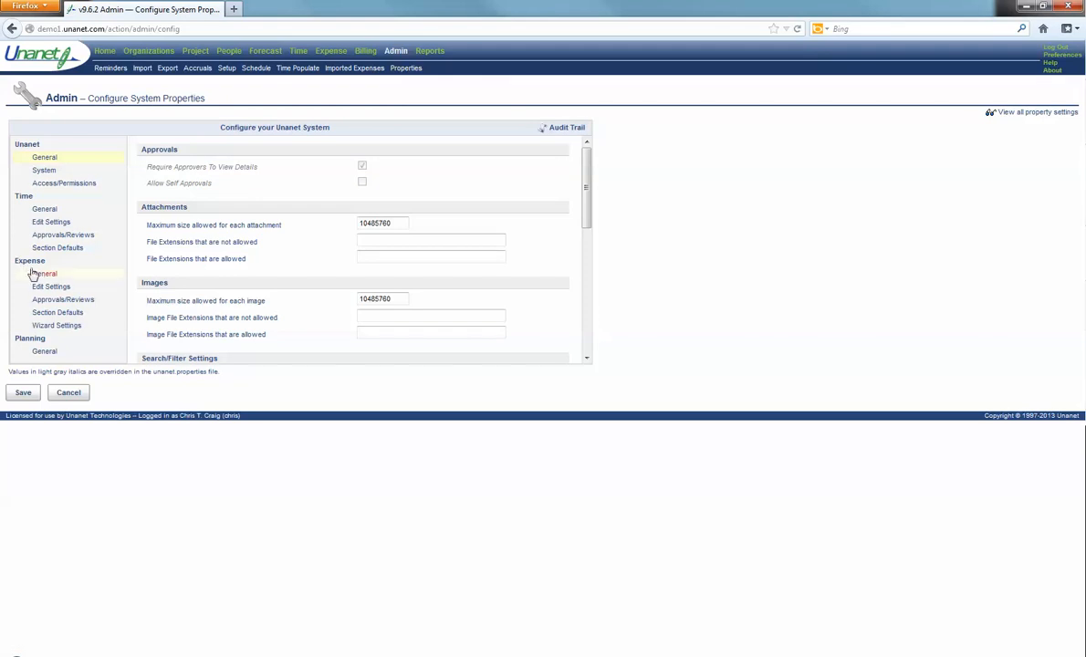
left_click(42, 276)
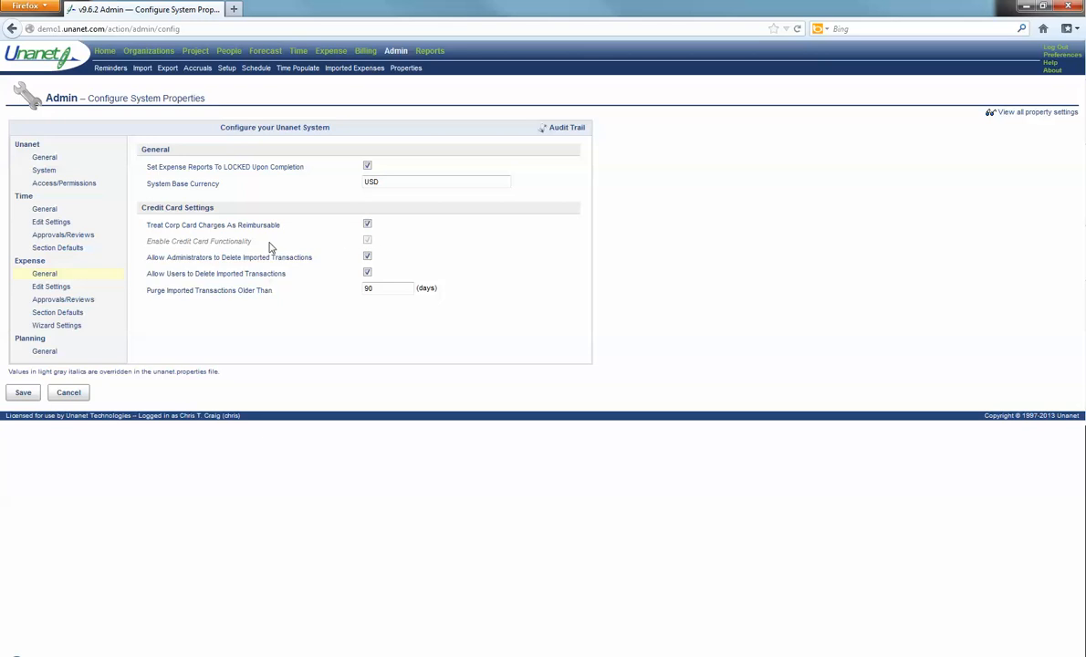
left_click(233, 243)
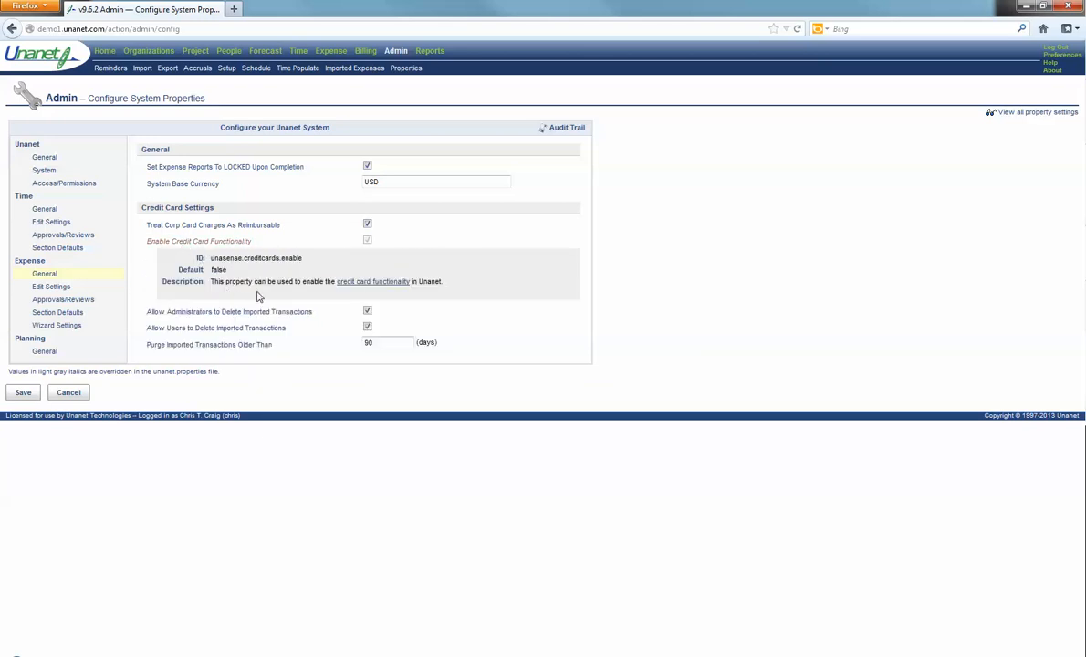
left_click(381, 283)
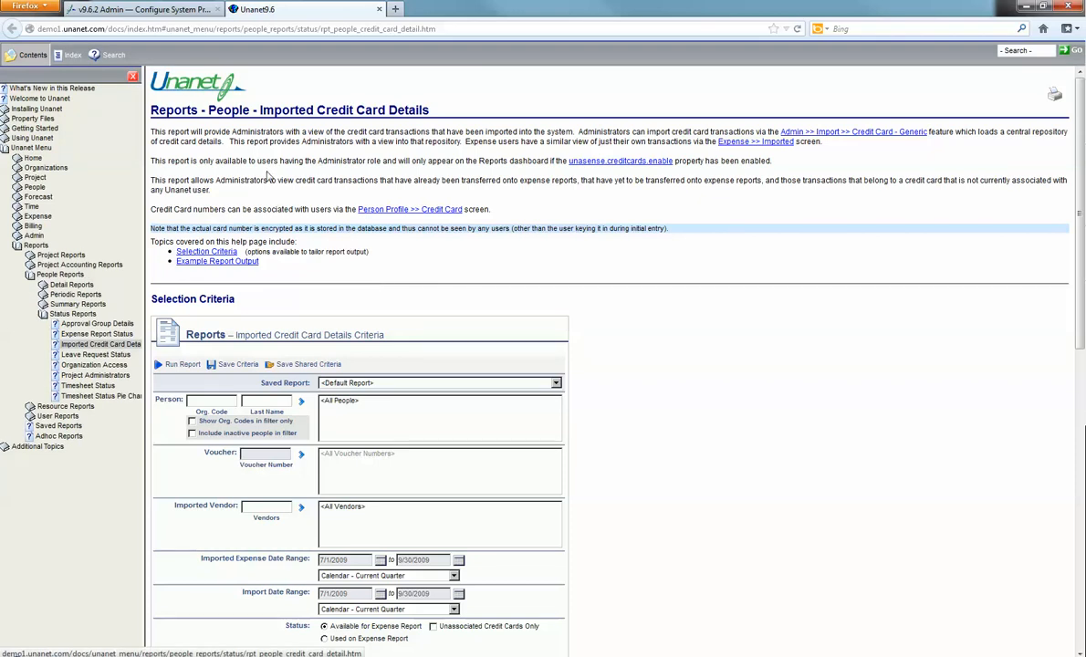
left_click(137, 10)
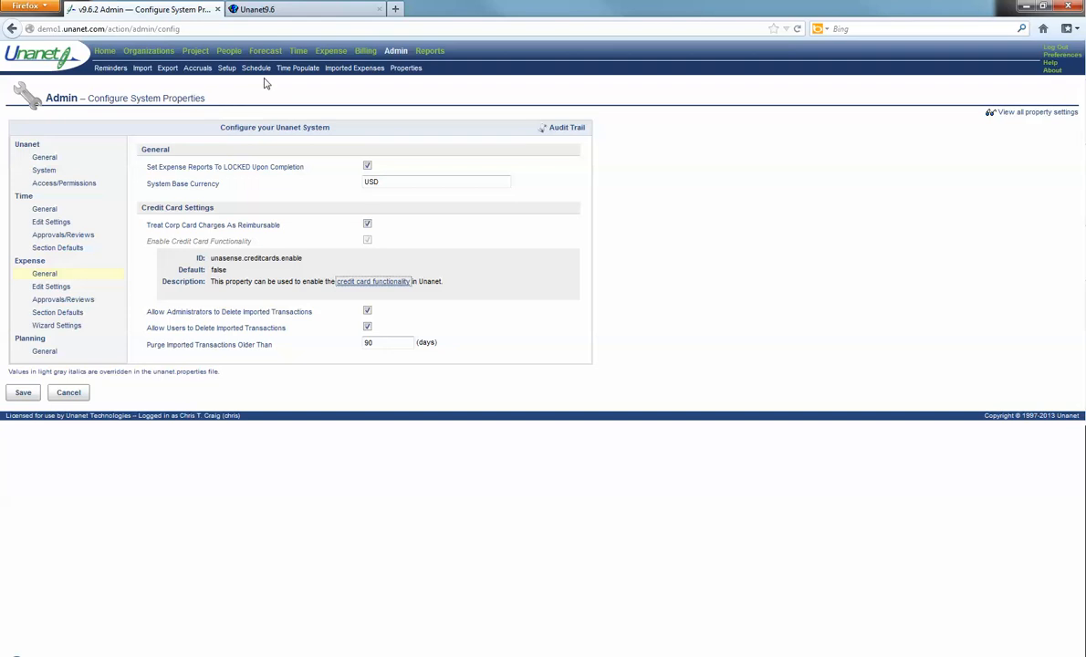
left_click(228, 52)
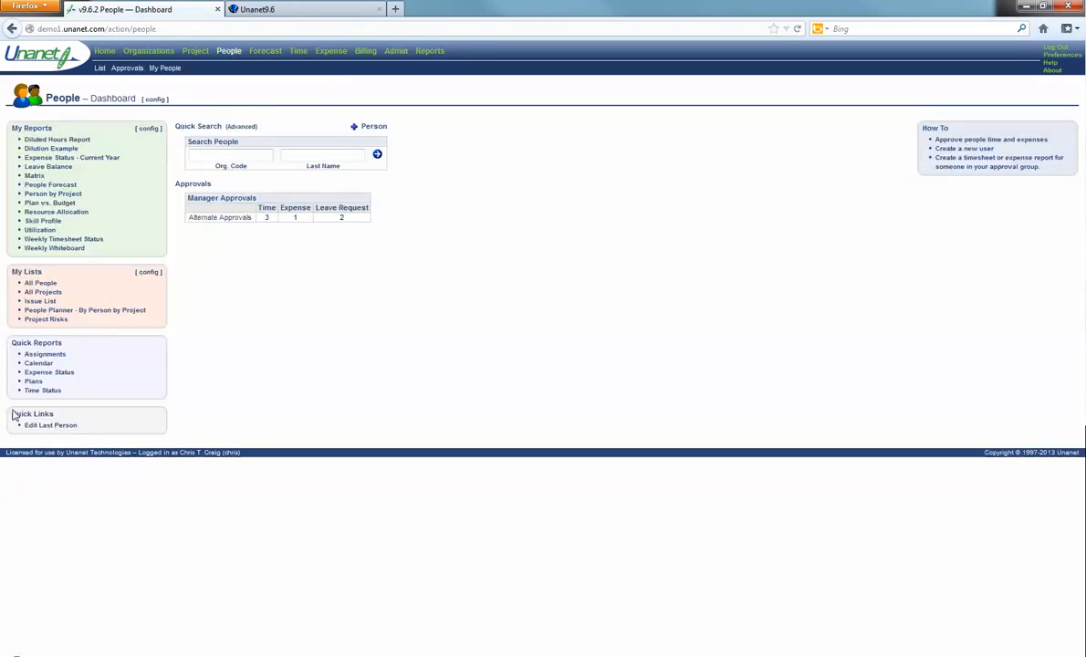
Step: Open the last-edited employee's credit cards and start a new card row
left_click(31, 426)
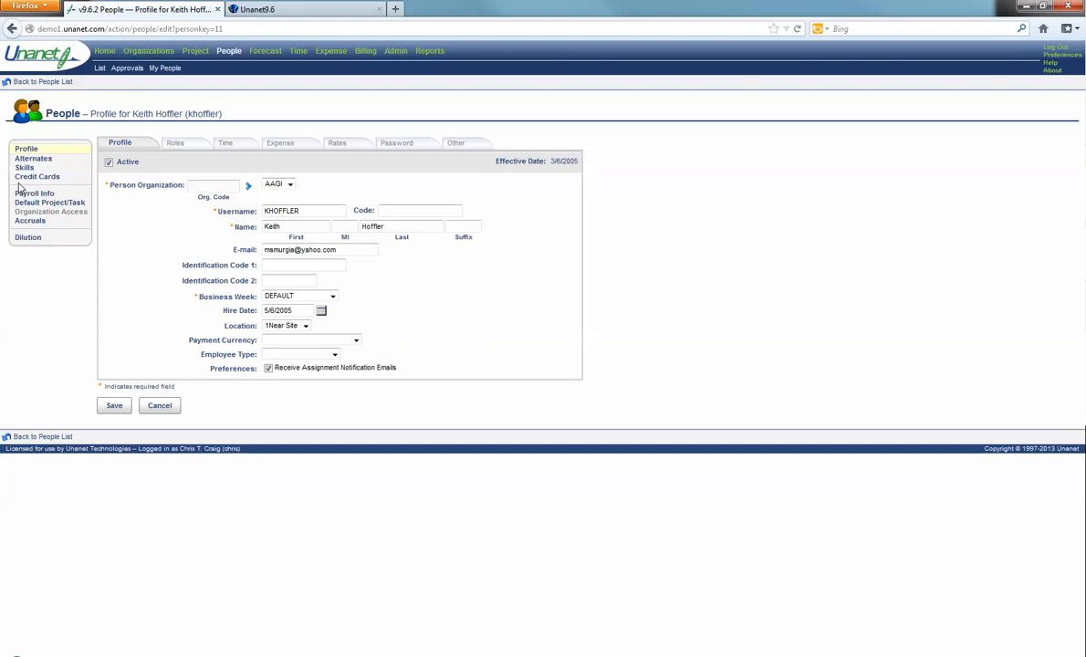
left_click(46, 175)
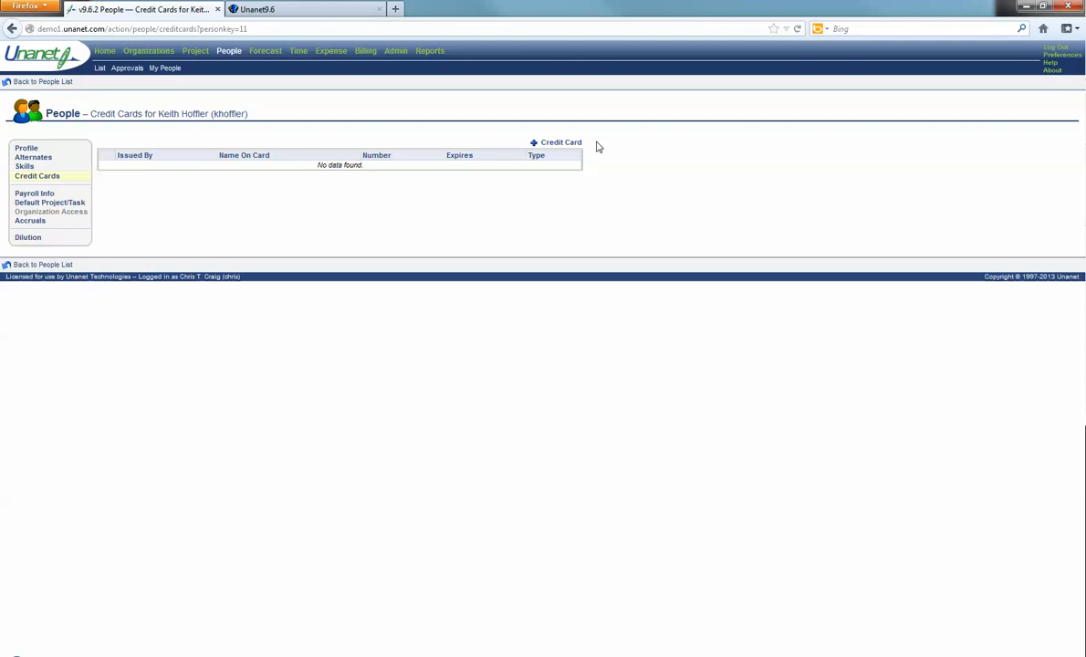
left_click(547, 142)
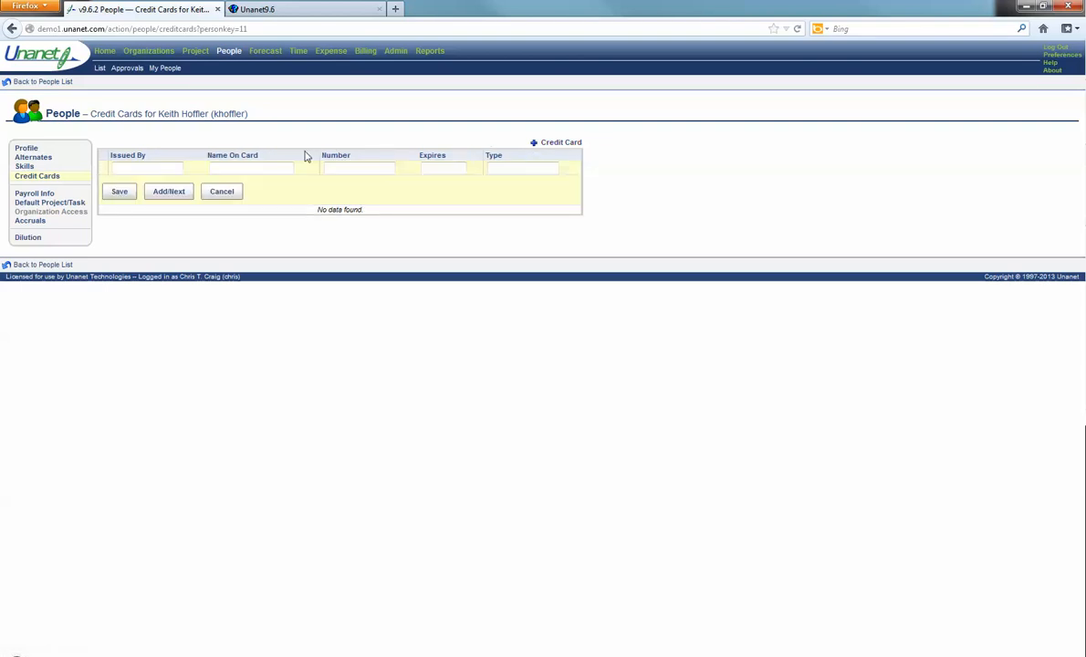
Step: Enter card issuer BOA, the employee's name, a masked number, expiry 11/2015 and type AMEX
left_click(172, 165)
type("BOA")
key("Tab")
key("Tab")
type("XXXXXXXXX")
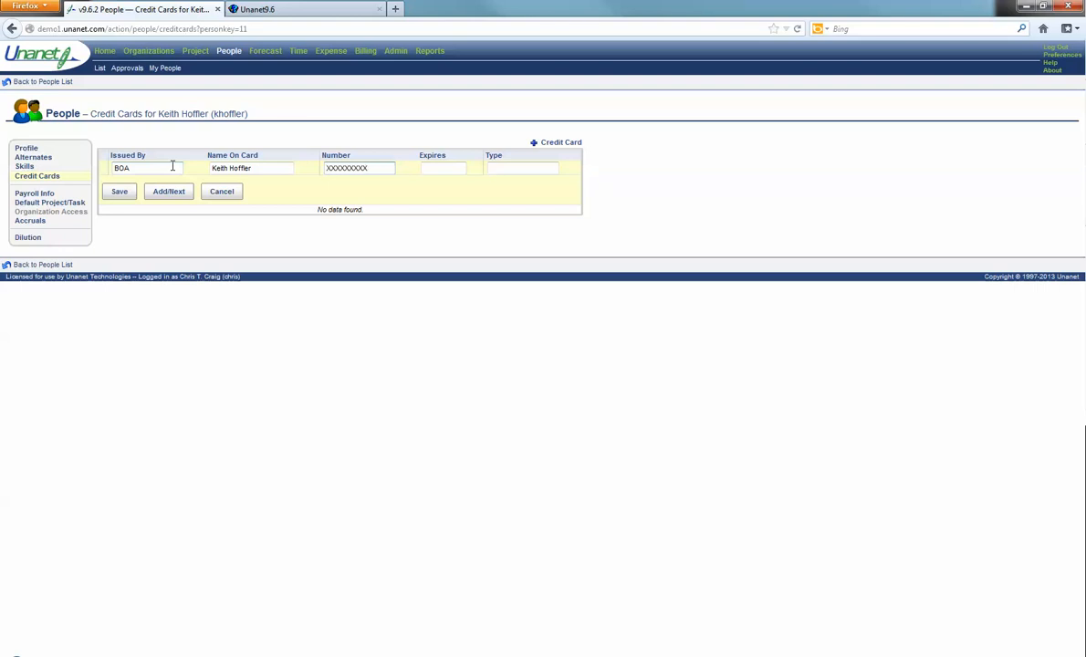
left_click(447, 167)
type("11/20/16")
key("BackSpace")
key("BackSpace")
key("BackSpace")
type("15")
left_click(544, 168)
type("AMEX")
left_click(957, 656)
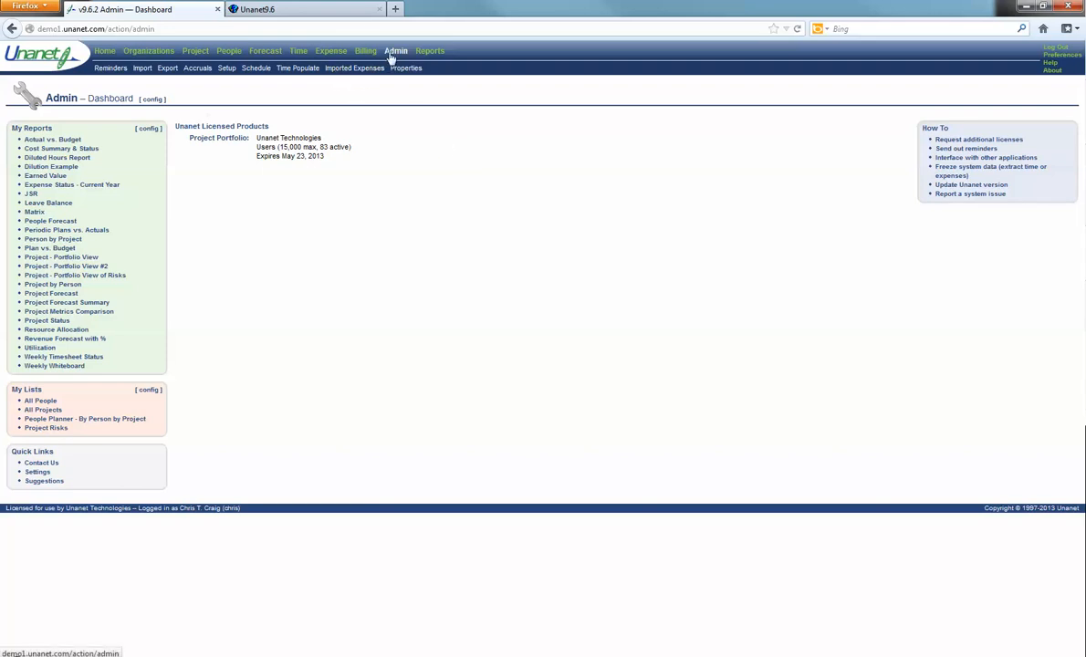
Step: Start a new data import on the Admin Import page with type Credit Card - Amex
left_click(356, 70)
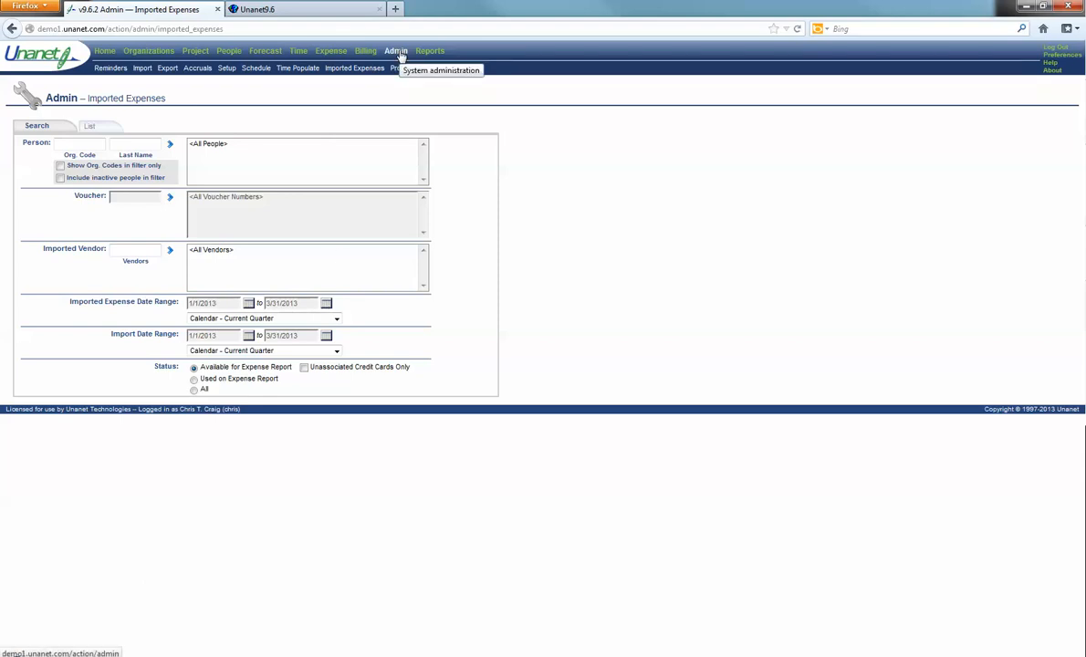
left_click(141, 70)
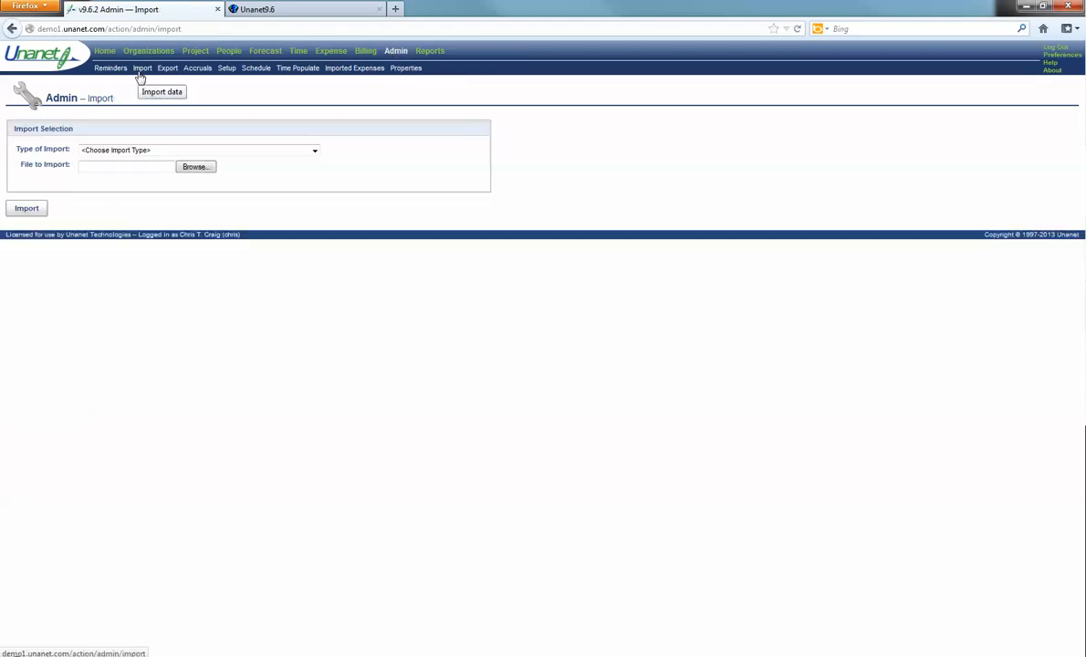
left_click(242, 151)
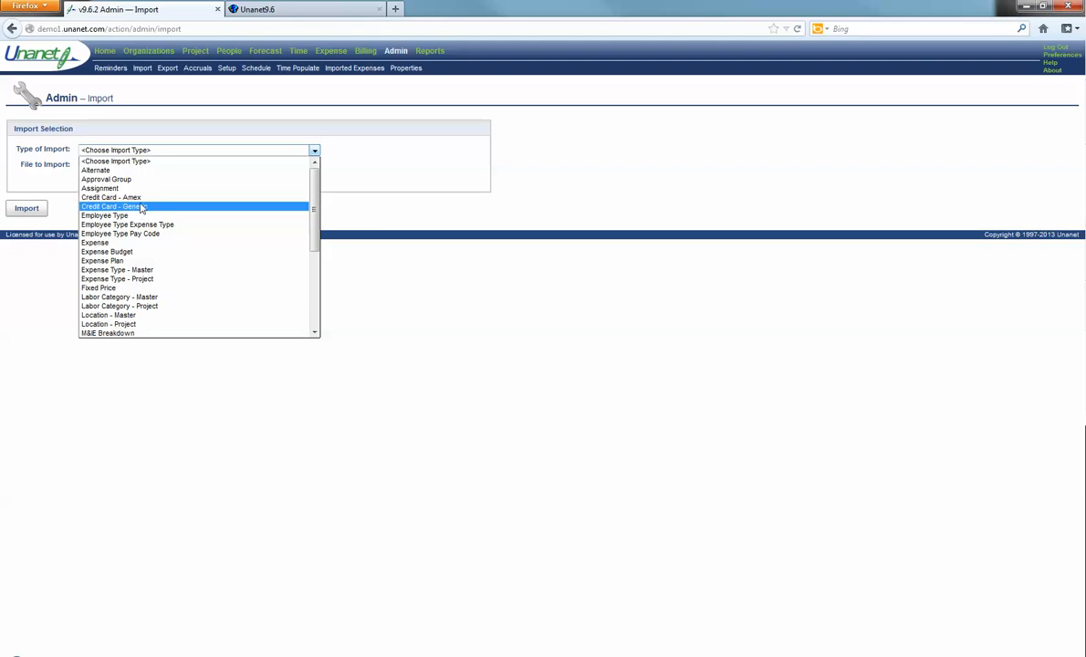
left_click(137, 197)
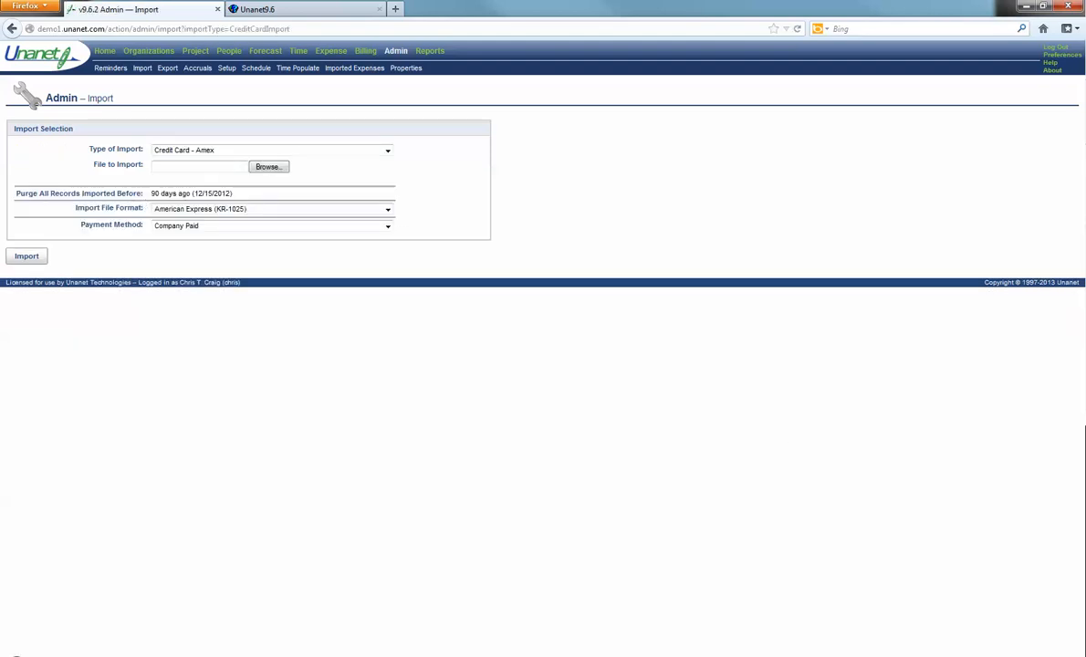
left_click(957, 656)
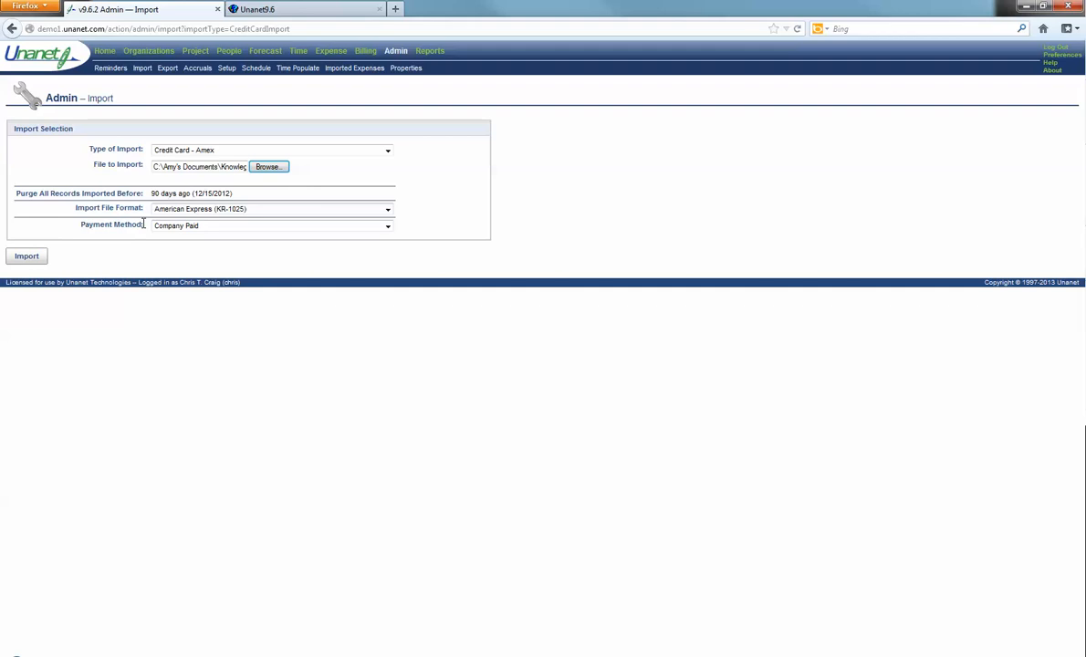
Step: Import KR-1025.txt with payment method Company Paid, bringing in 2 transactions with none rejected
left_click(388, 227)
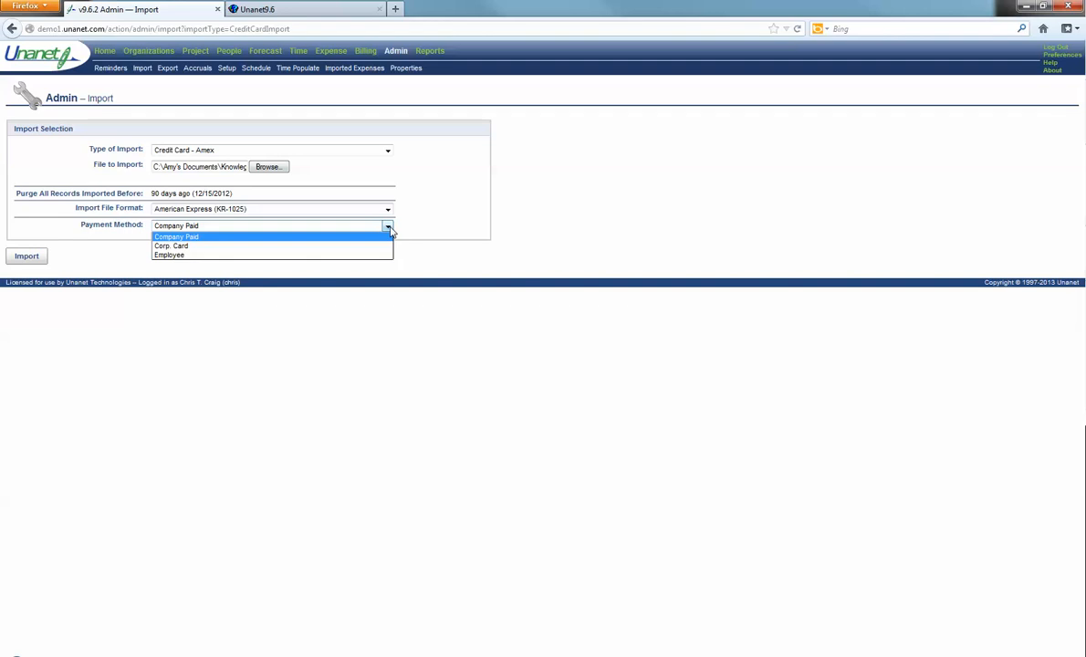
left_click(390, 228)
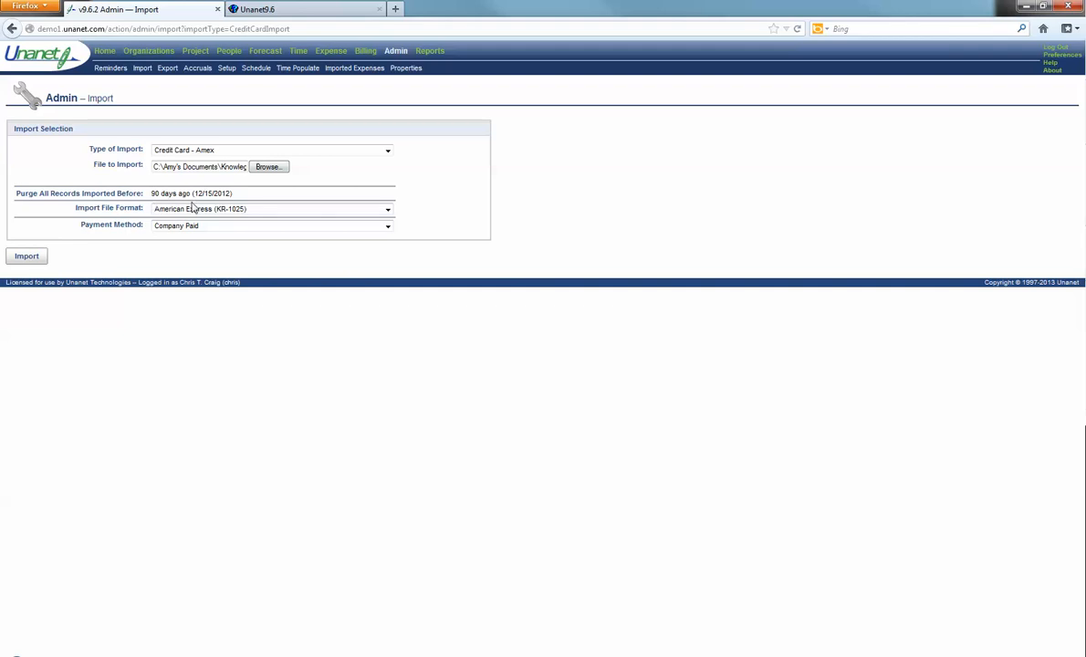
left_click(27, 259)
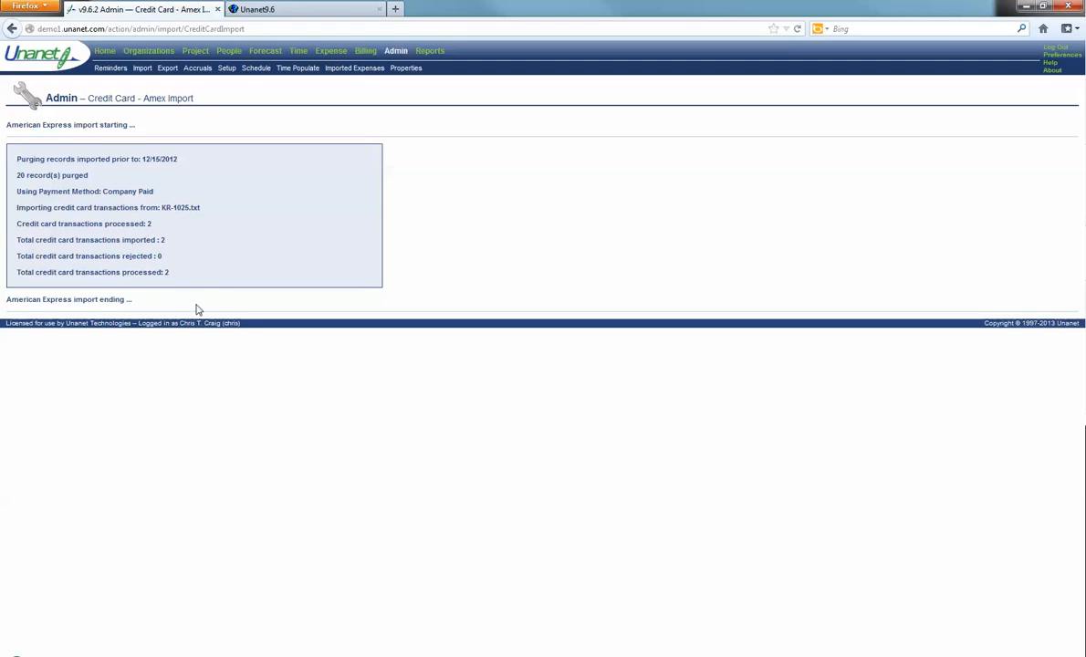
left_click(342, 70)
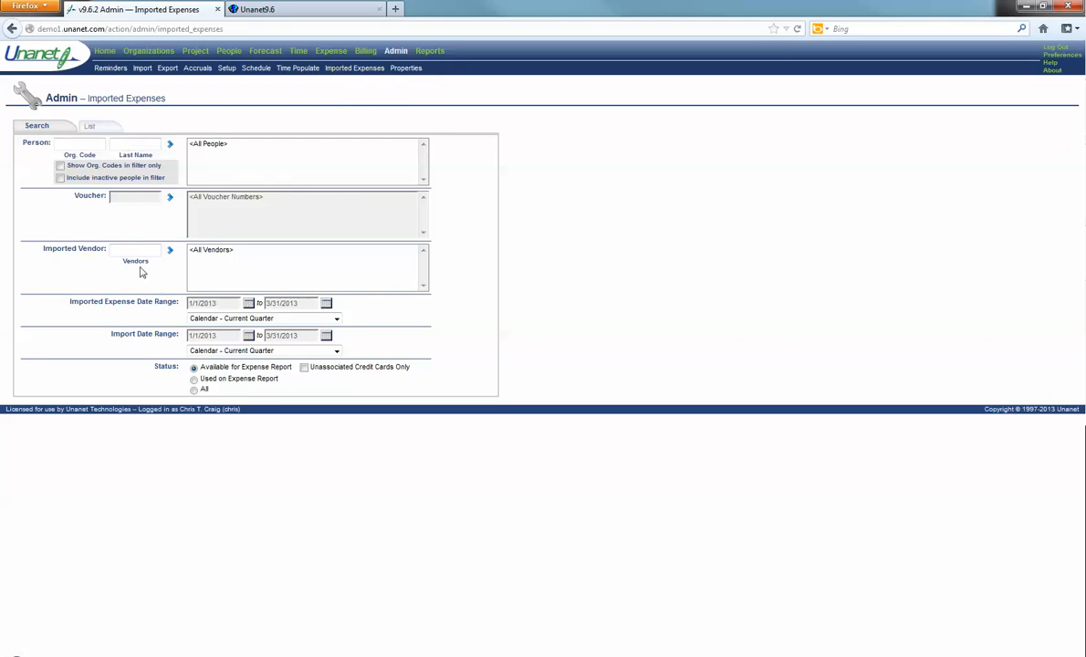
Step: List imported expenses with both date ranges BOT to EOT and status All
left_click(301, 324)
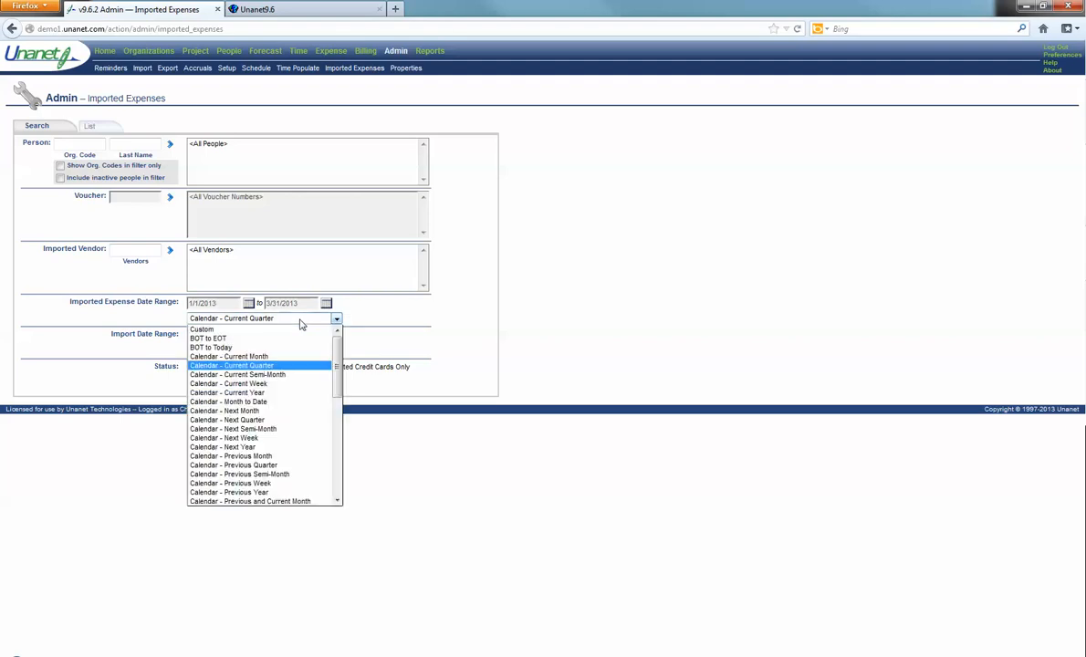
left_click(278, 344)
left_click(278, 350)
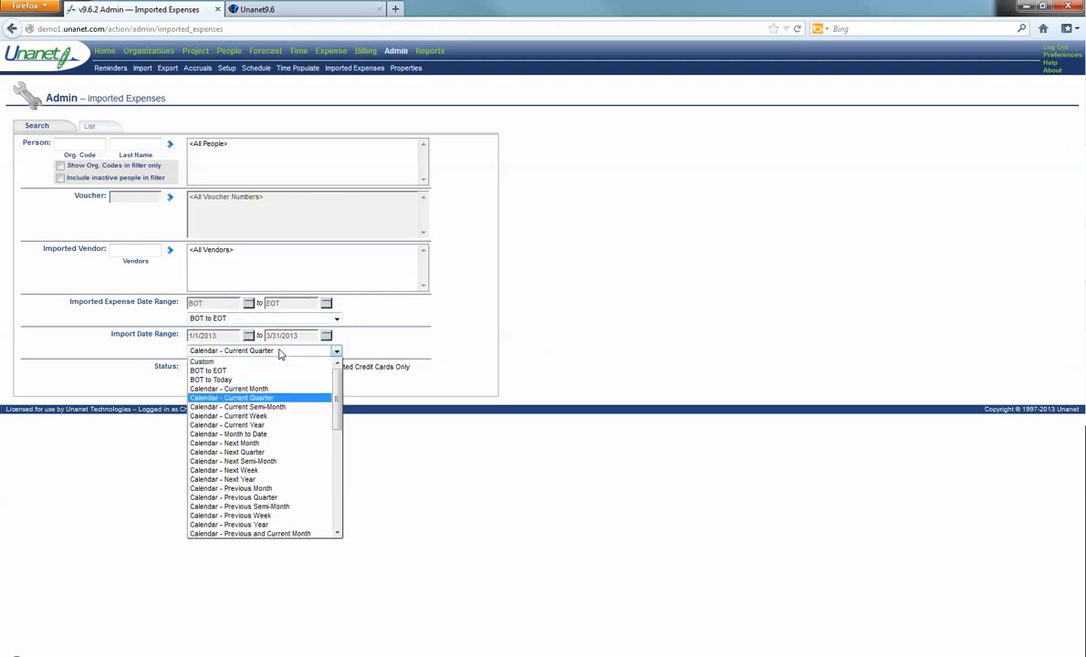
left_click(252, 368)
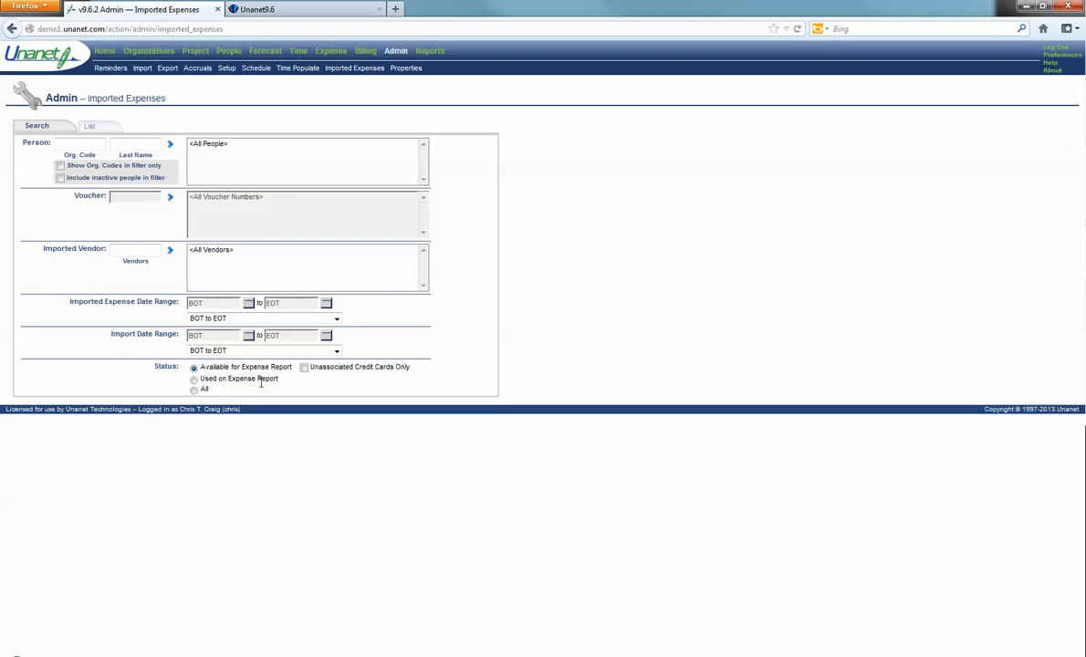
left_click(194, 389)
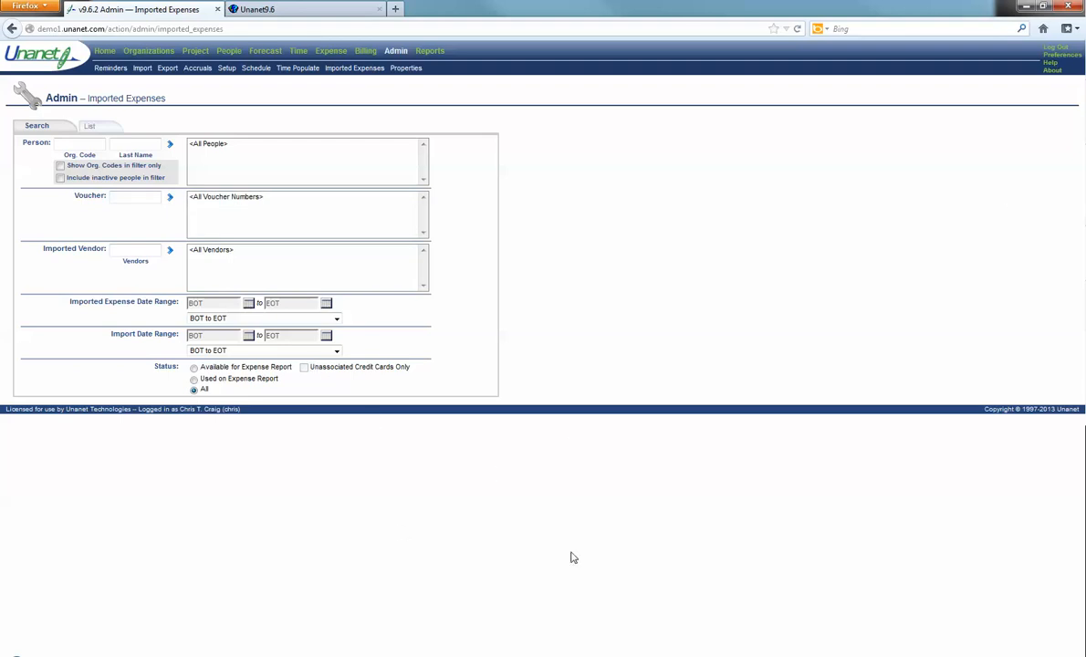
left_click(958, 655)
left_click(98, 129)
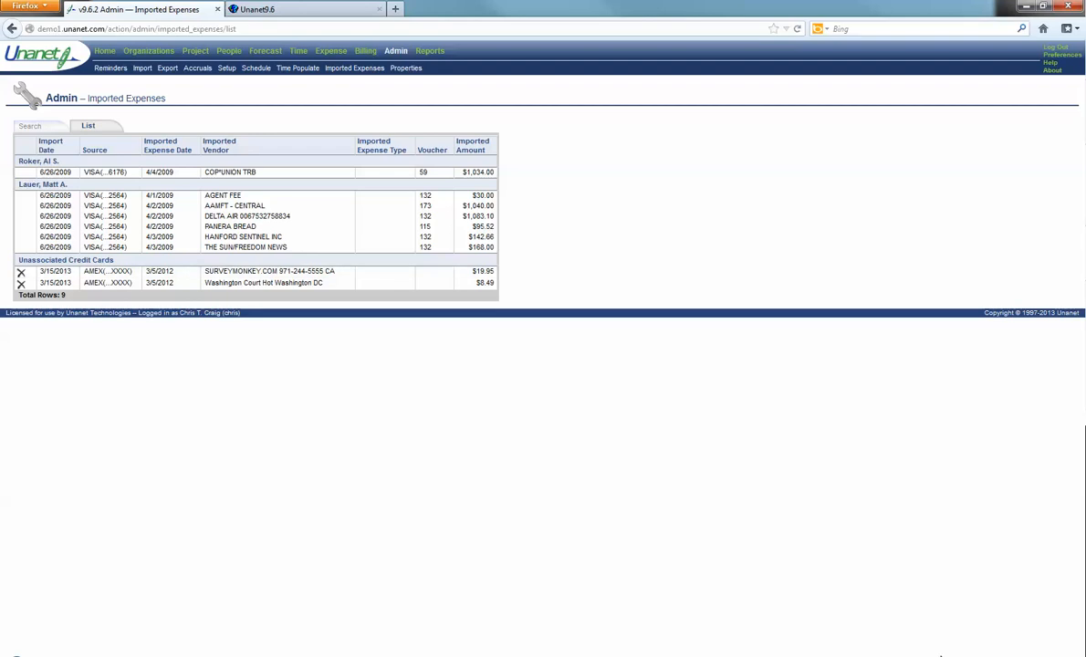
left_click(957, 656)
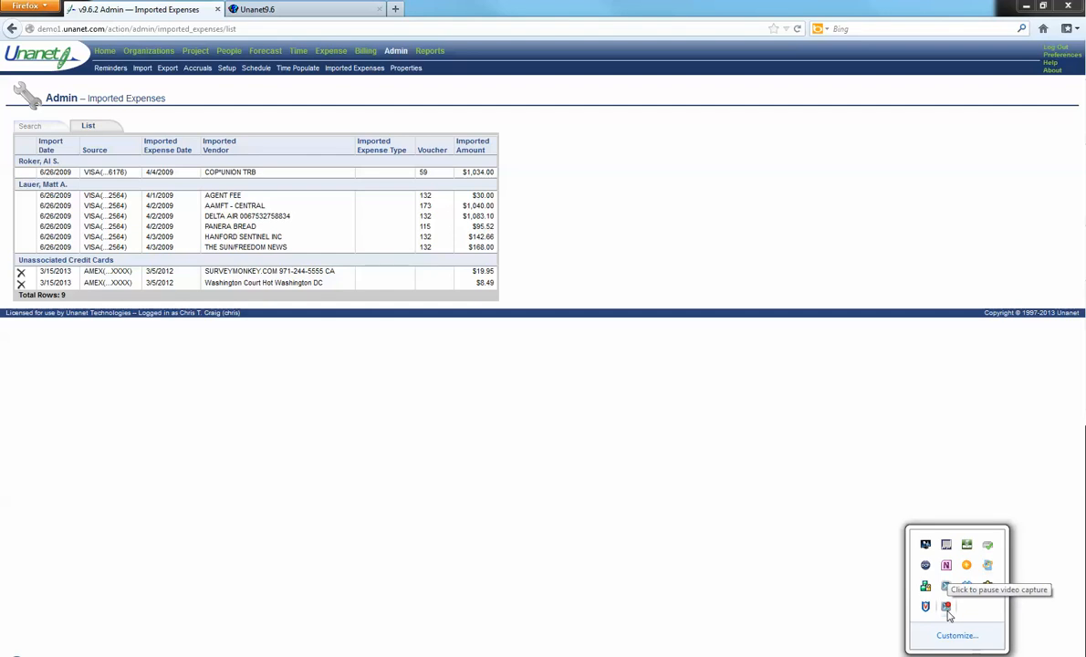
left_click(947, 611)
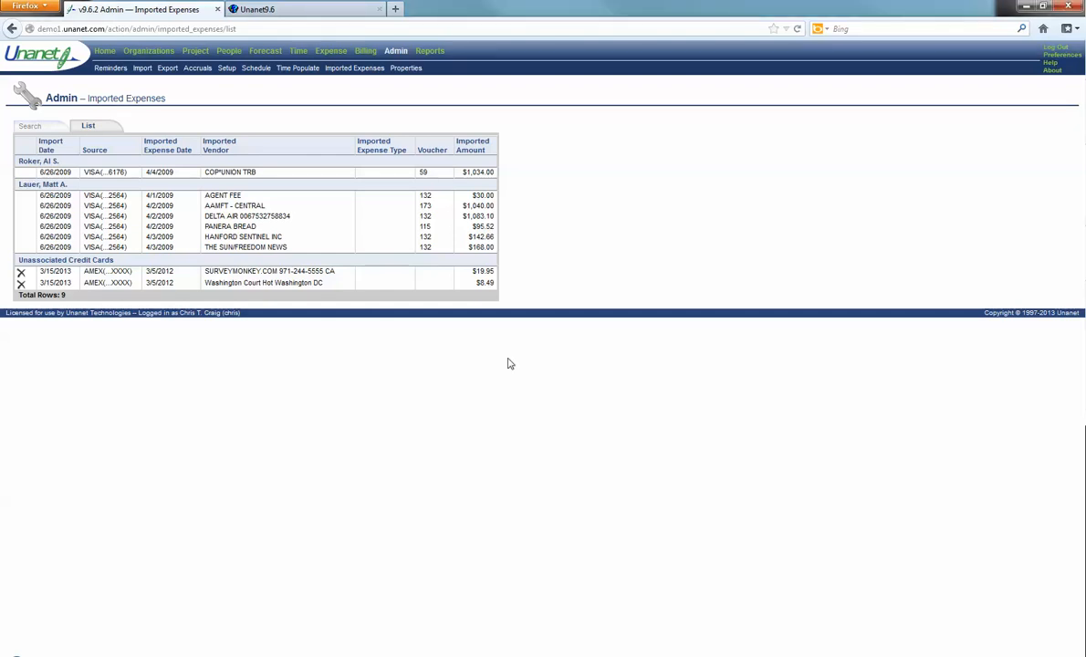
left_click(315, 655)
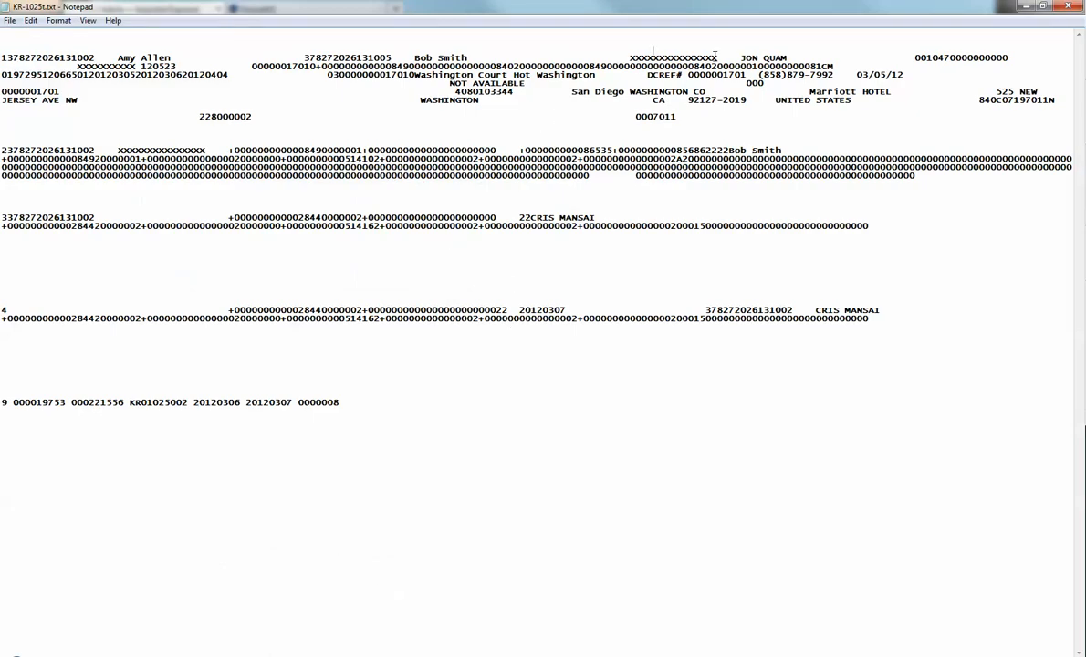
left_click_drag(718, 57, 630, 57)
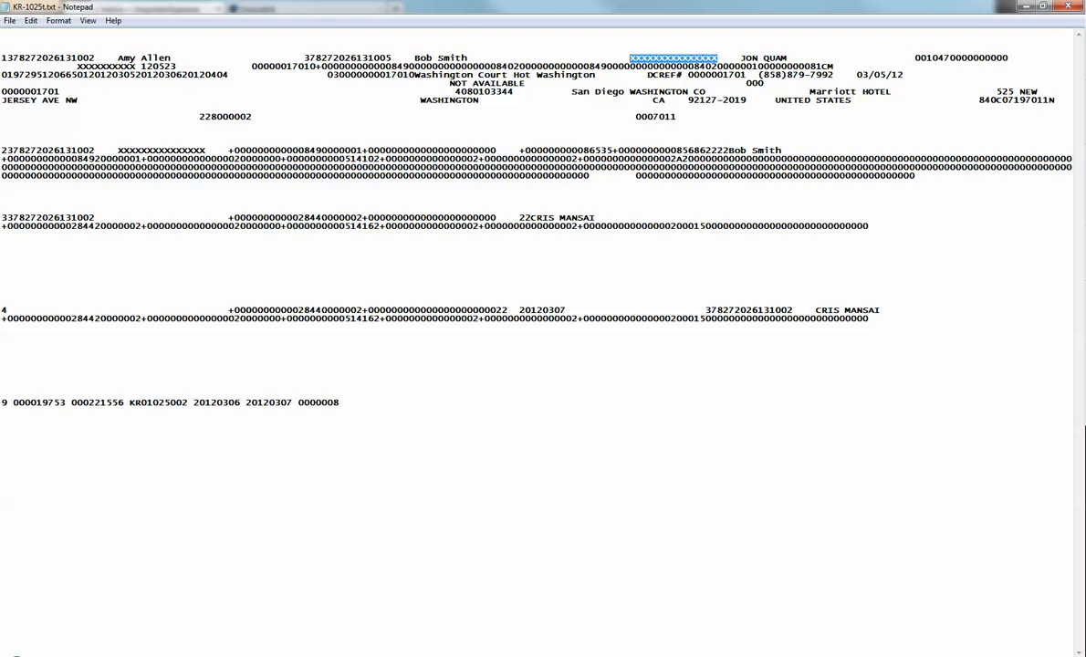
mouse_move(150, 650)
left_click(118, 625)
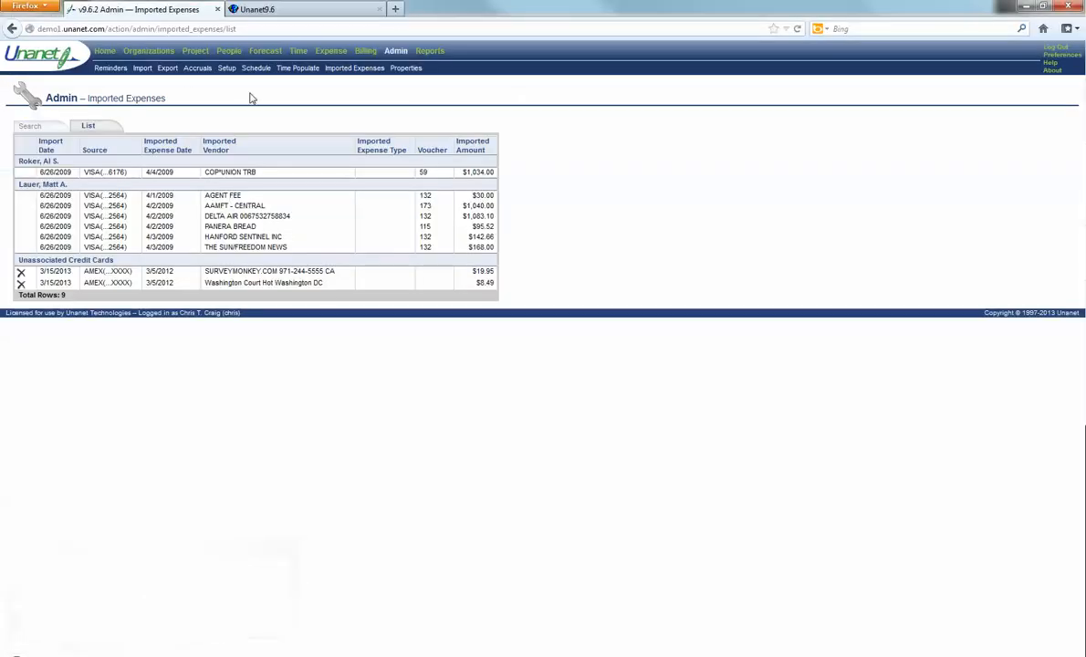
Step: Change the employee's AMEX card number to XXXXXXXXXXXXXXXX and save it
left_click(228, 51)
left_click(30, 425)
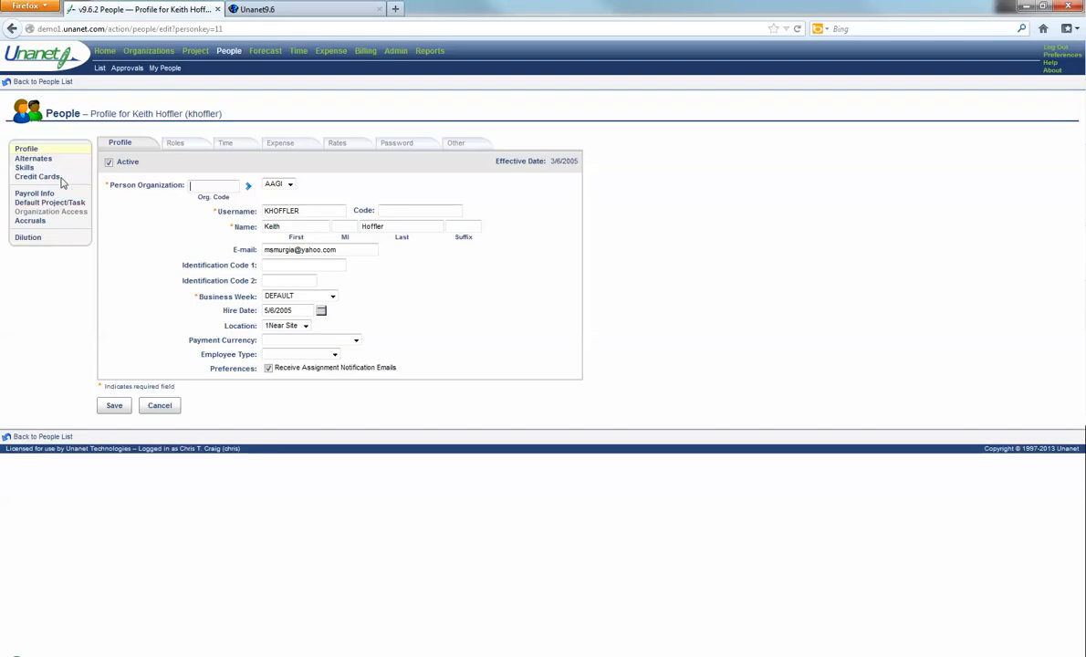
left_click(50, 176)
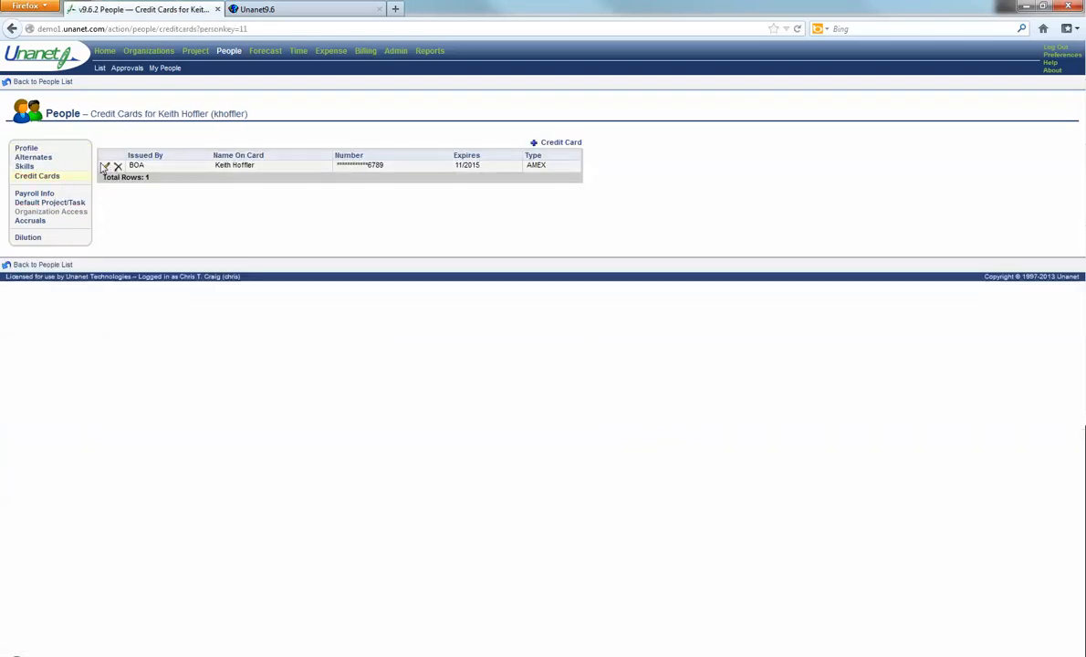
left_click(104, 167)
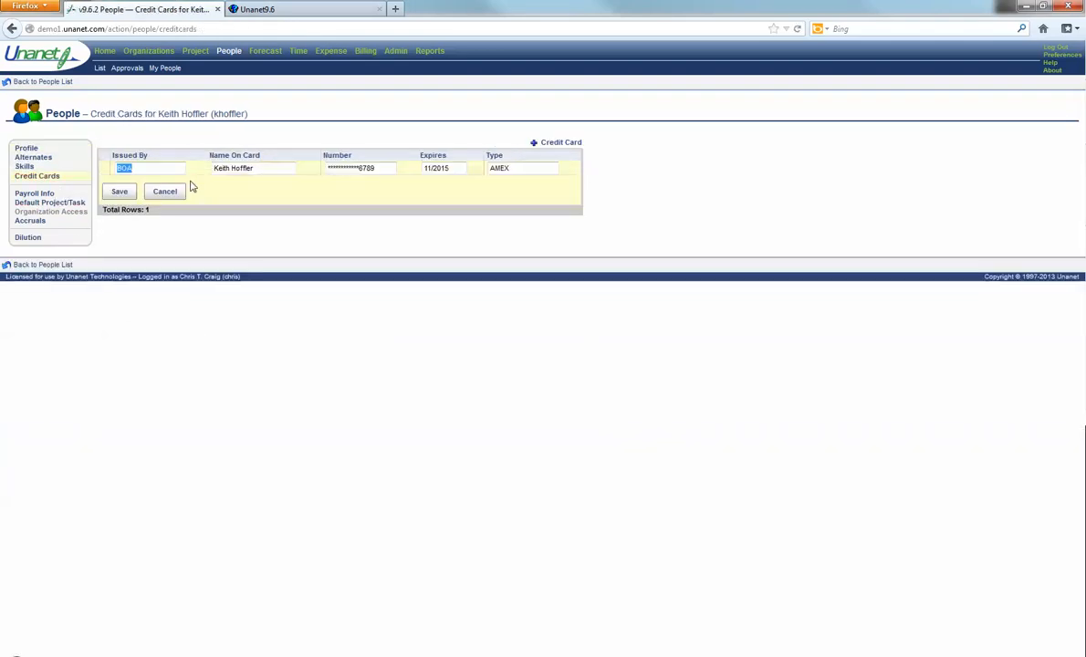
left_click_drag(381, 168, 272, 168)
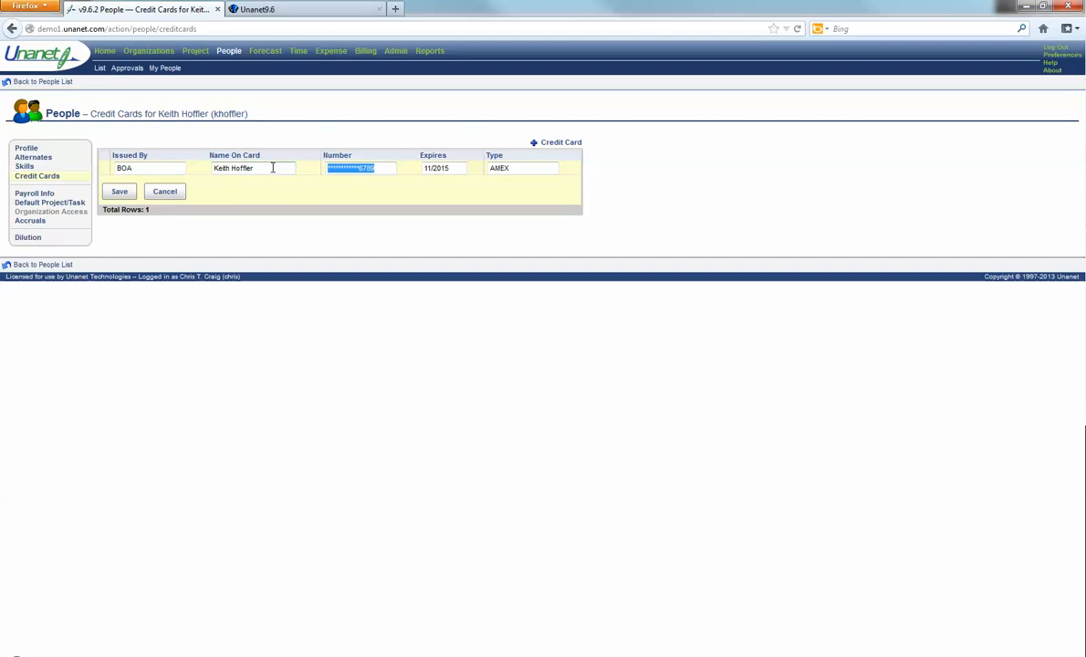
type("XXXXXXXXXXXXXXXX")
left_click(118, 191)
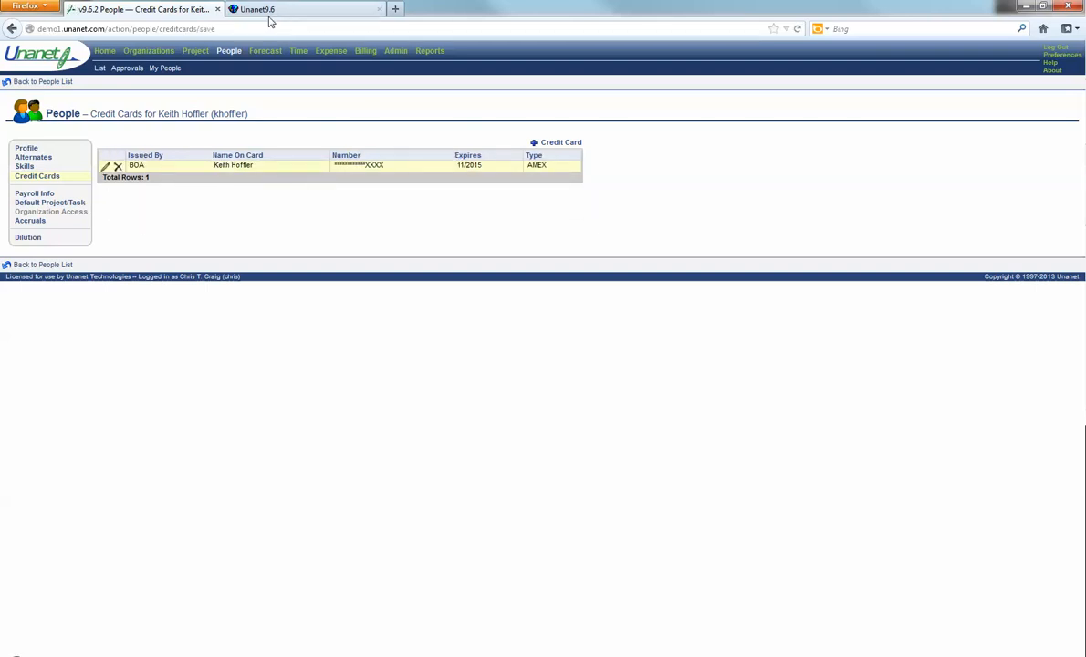
left_click(396, 52)
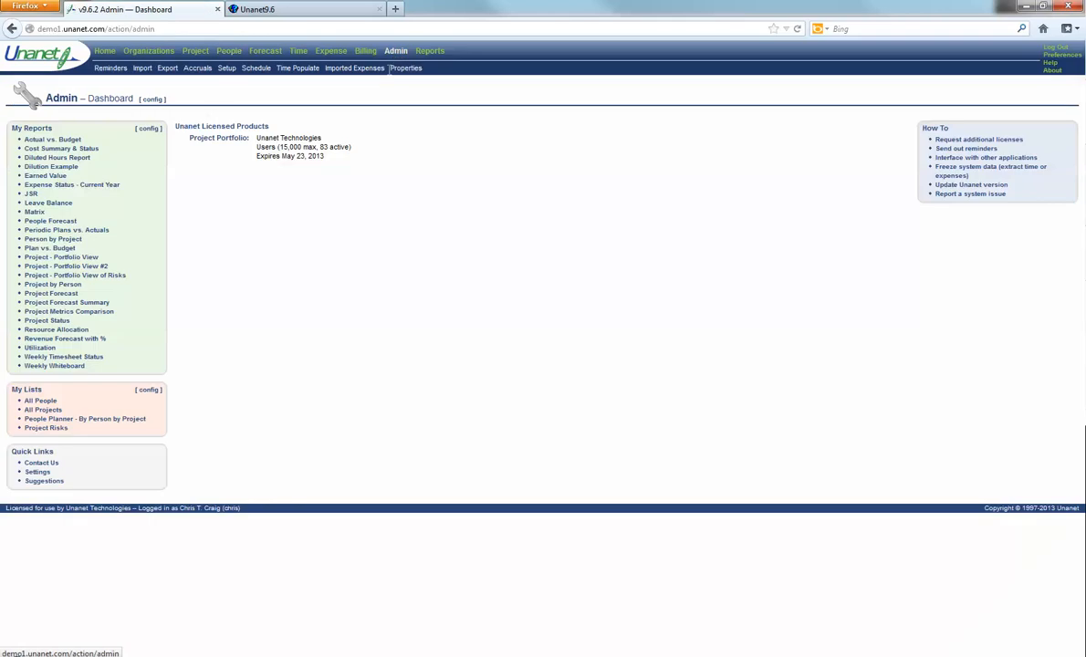
Step: List imported expenses from BOT to EOT, with the two AMEX charges now grouped under the employee
left_click(347, 71)
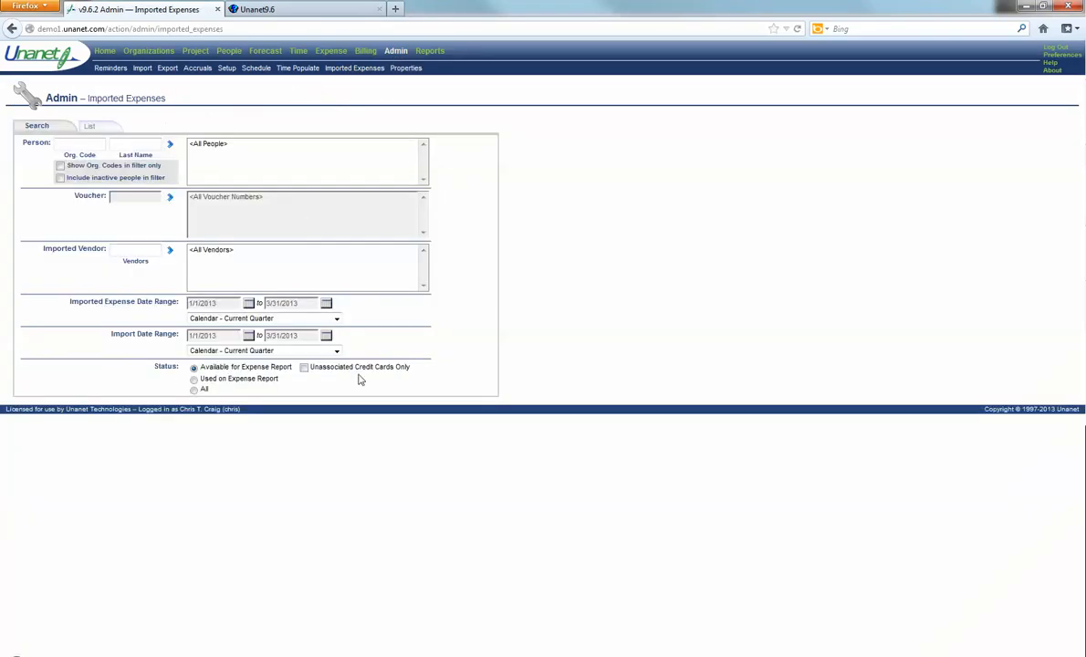
left_click(337, 319)
left_click(274, 339)
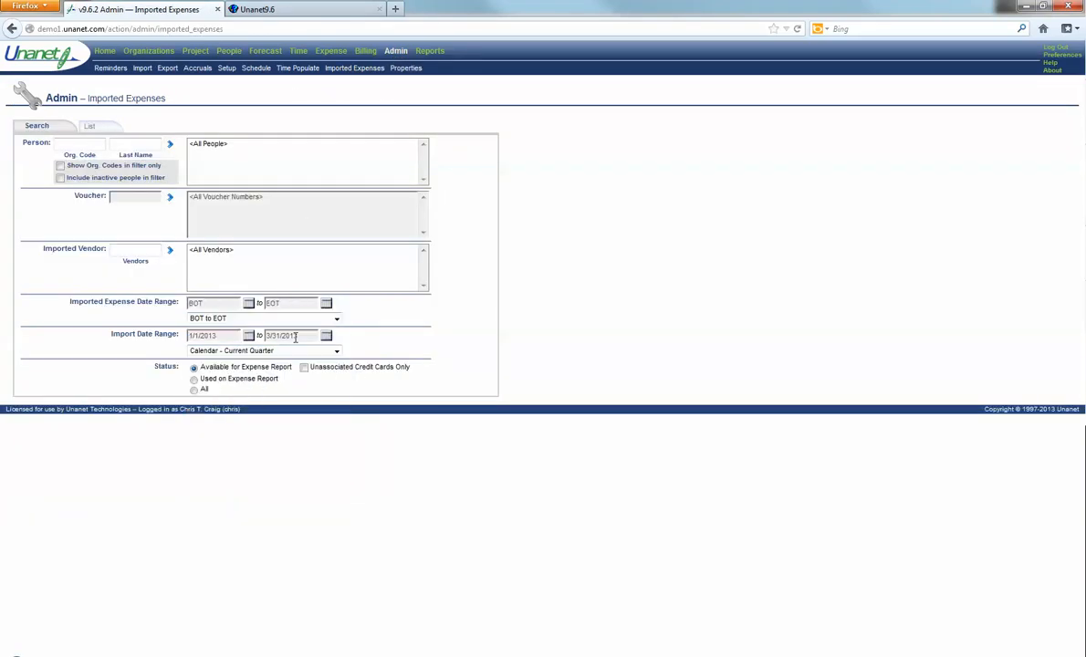
left_click(286, 351)
left_click(265, 371)
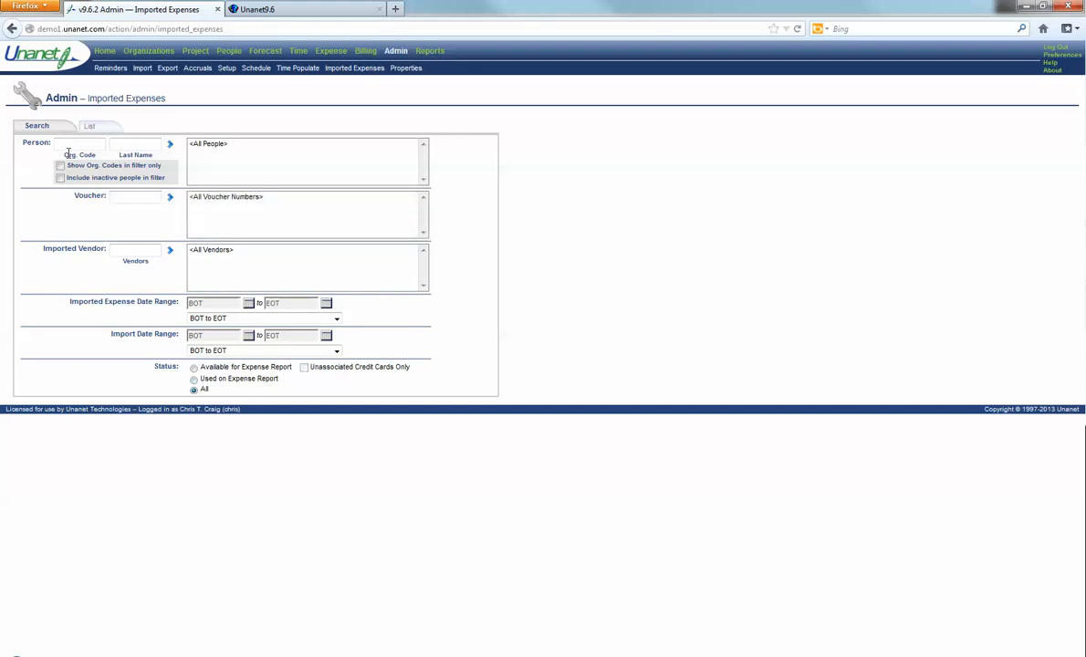
left_click(101, 132)
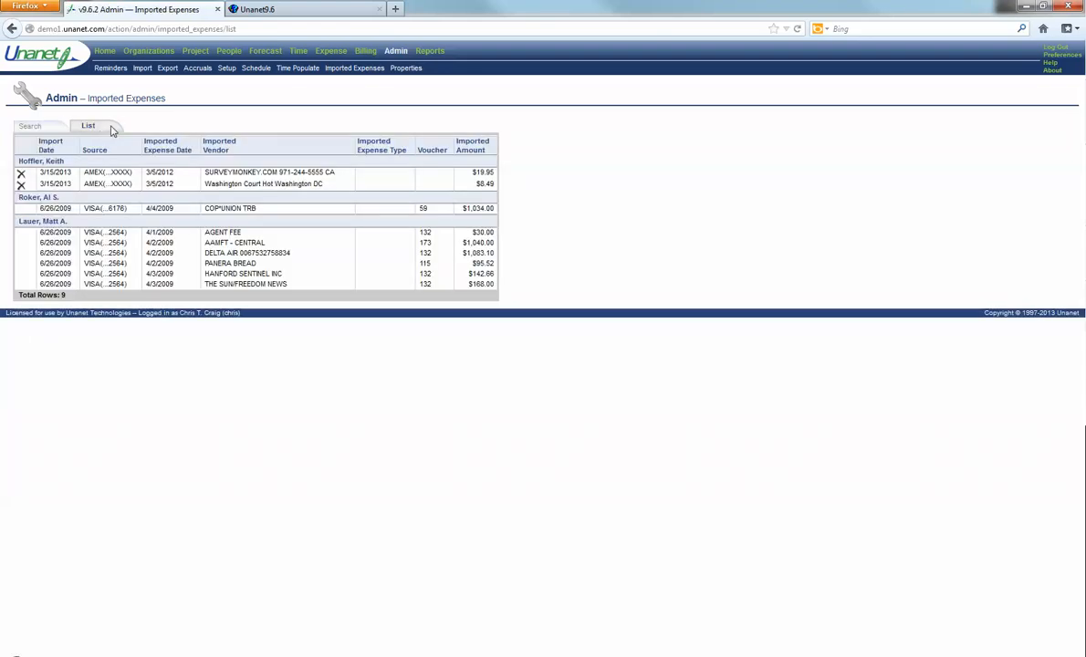
triple_click(51, 161)
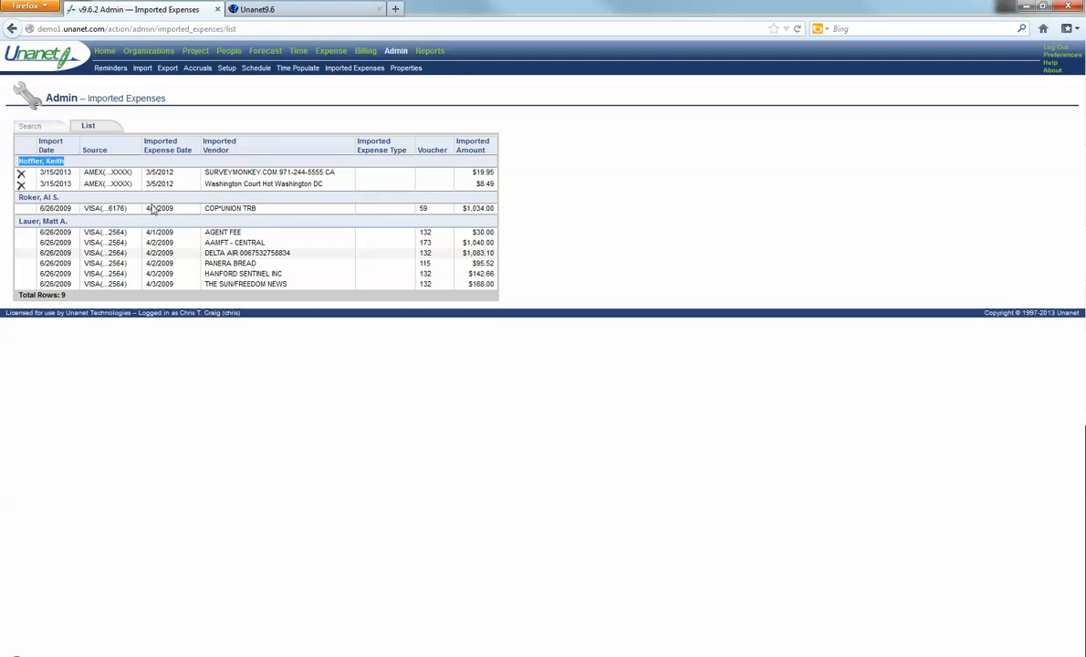
left_click(229, 52)
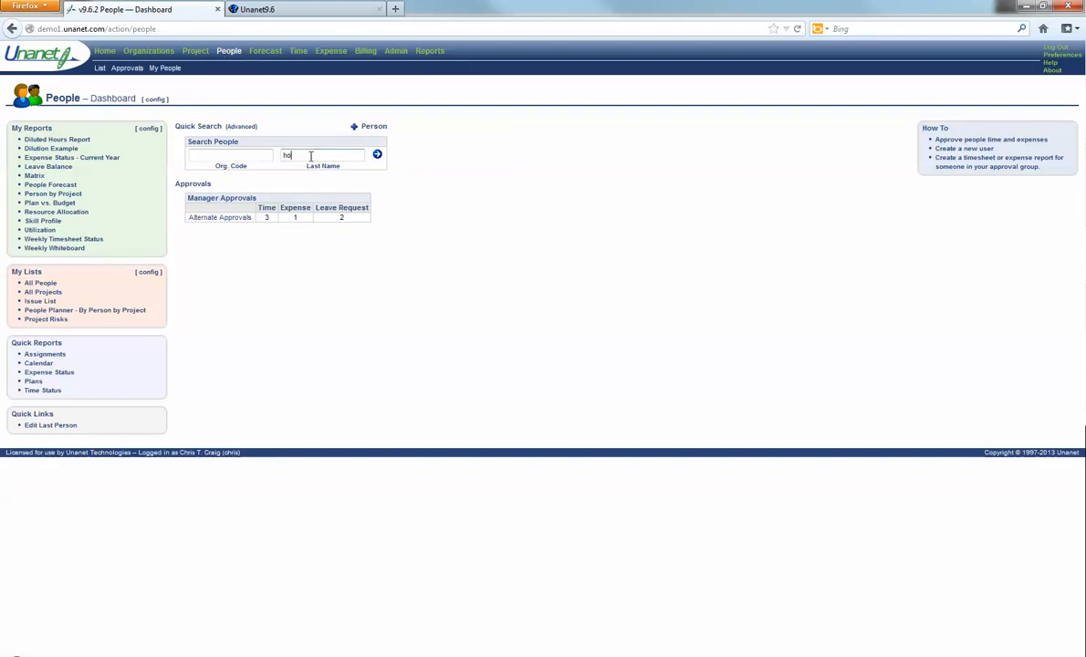
Step: Find the employee and create an expense report with purpose and location 'test', opening its details
key("Return")
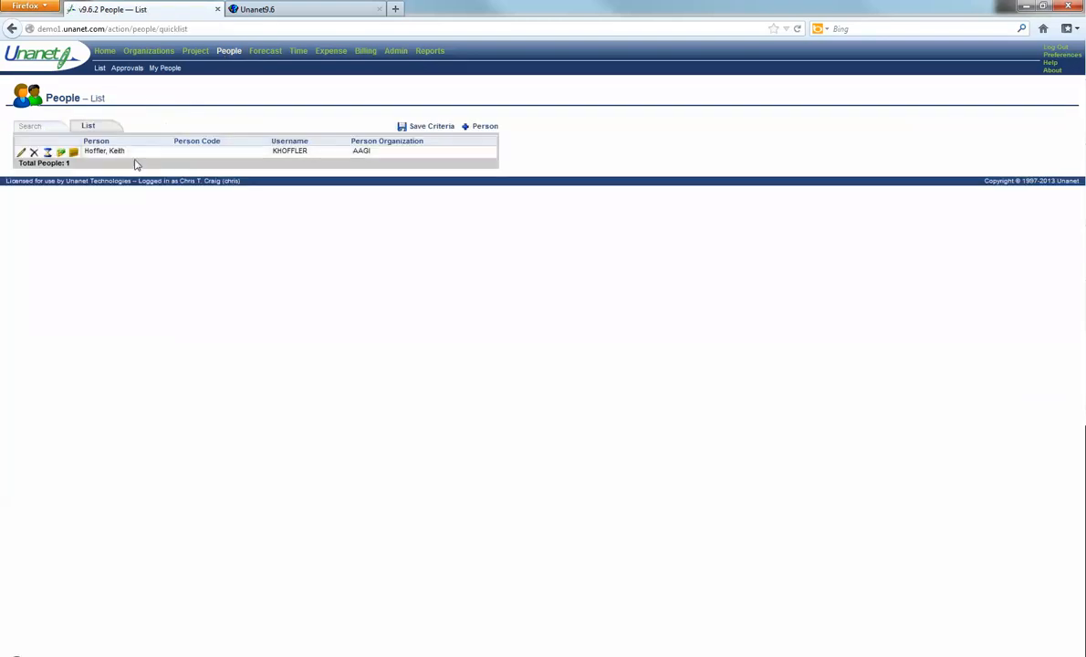
left_click(73, 154)
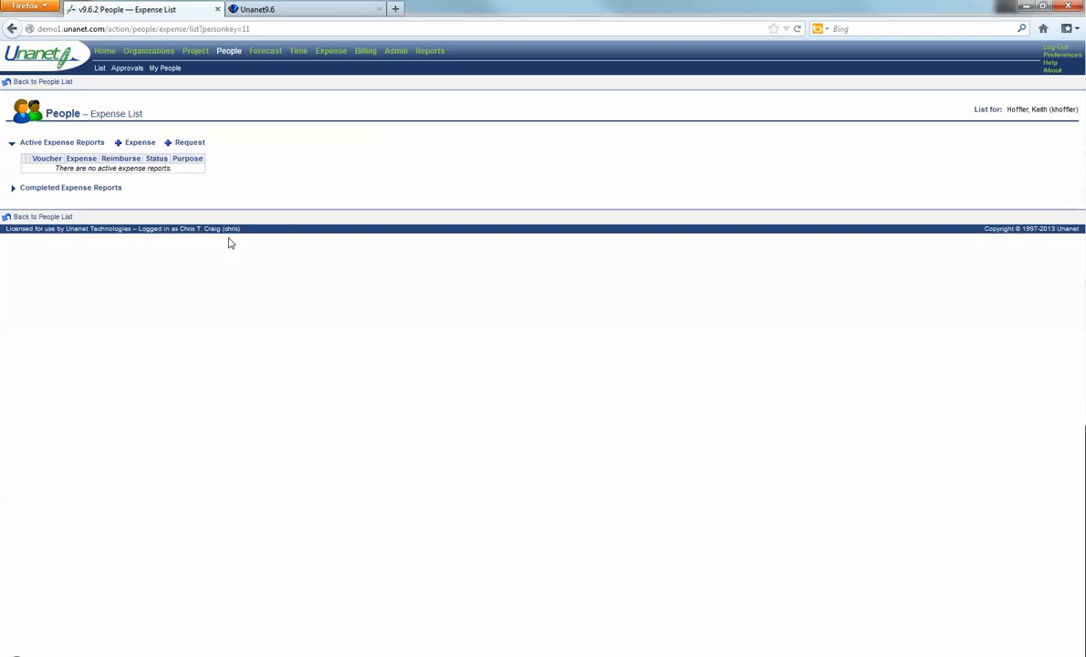
left_click(135, 143)
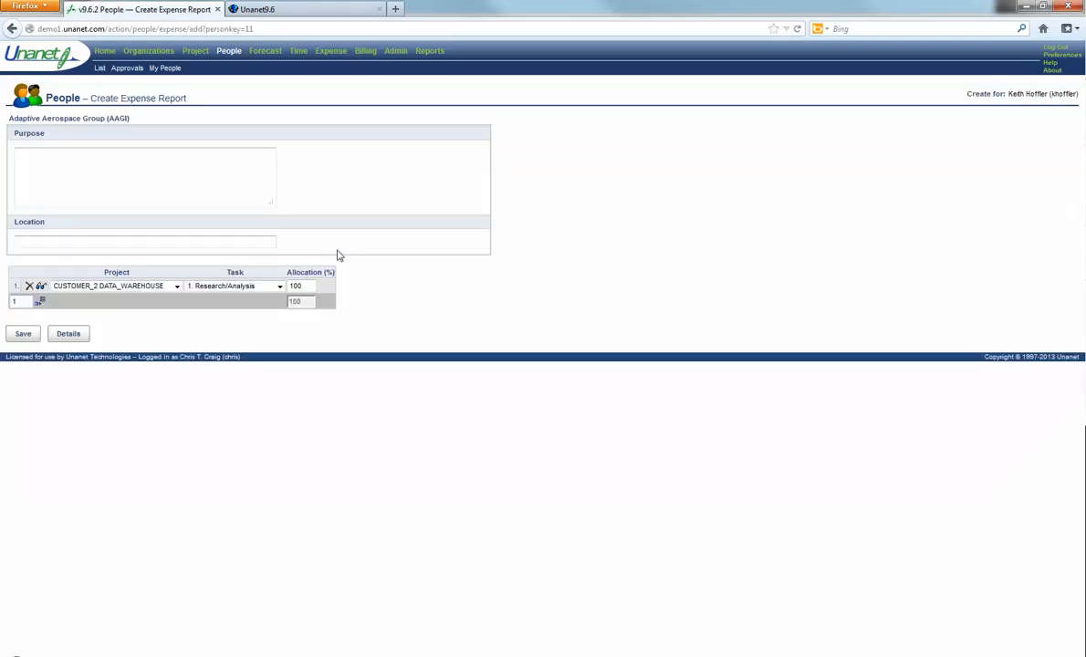
left_click(198, 189)
key("Tab")
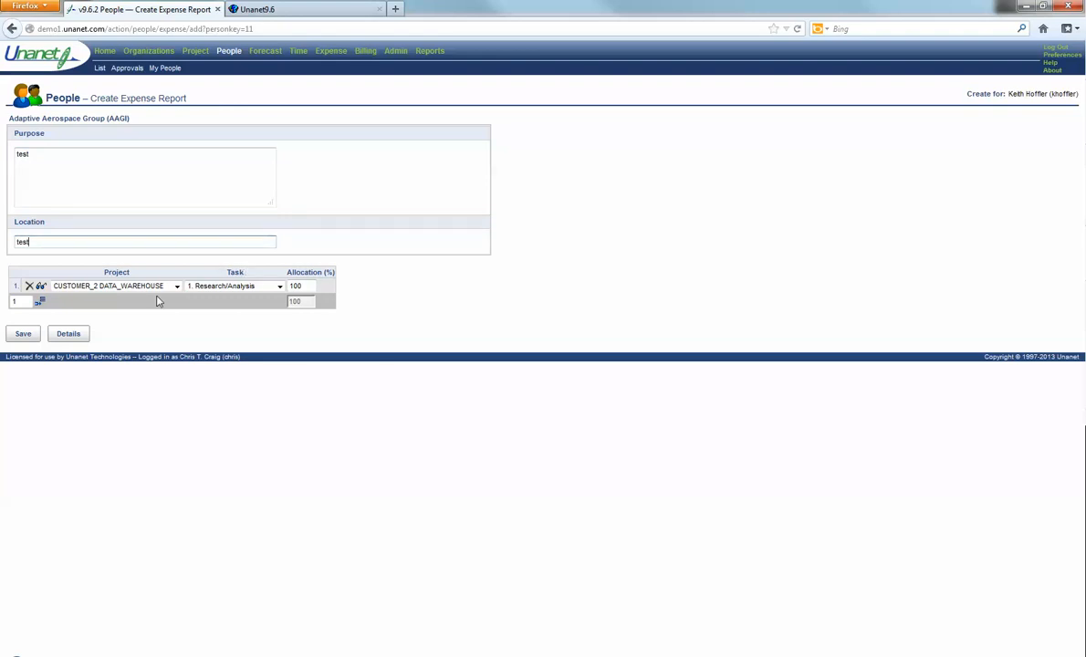
left_click(68, 333)
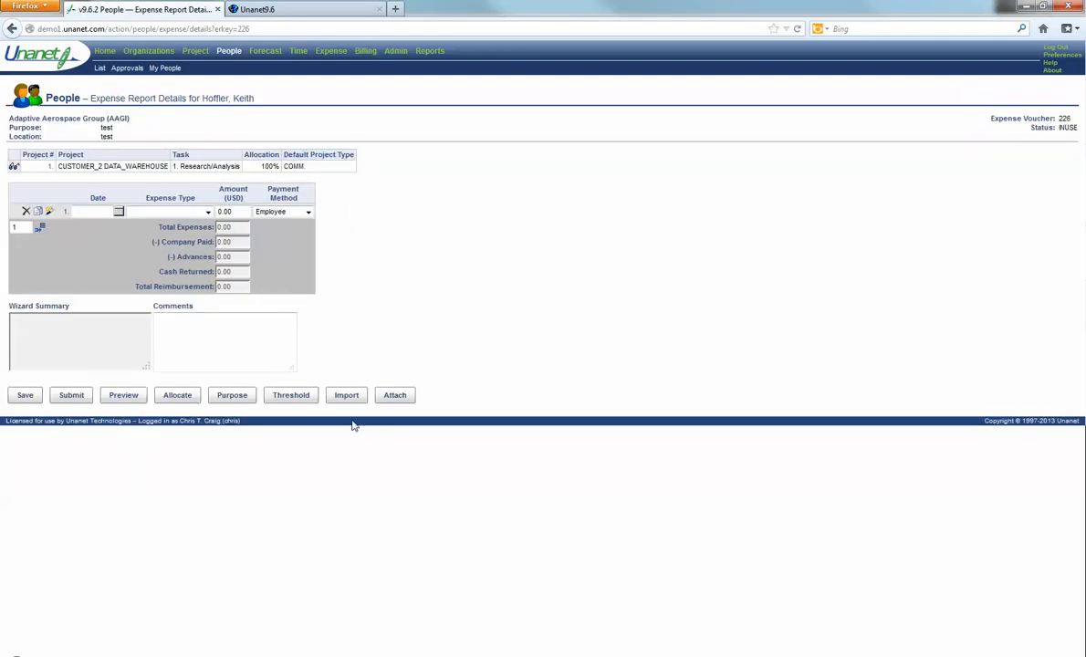
Step: Mark both AMEX charges, set each to Miscellaneous, and save them into the report (28.44 total)
left_click(345, 399)
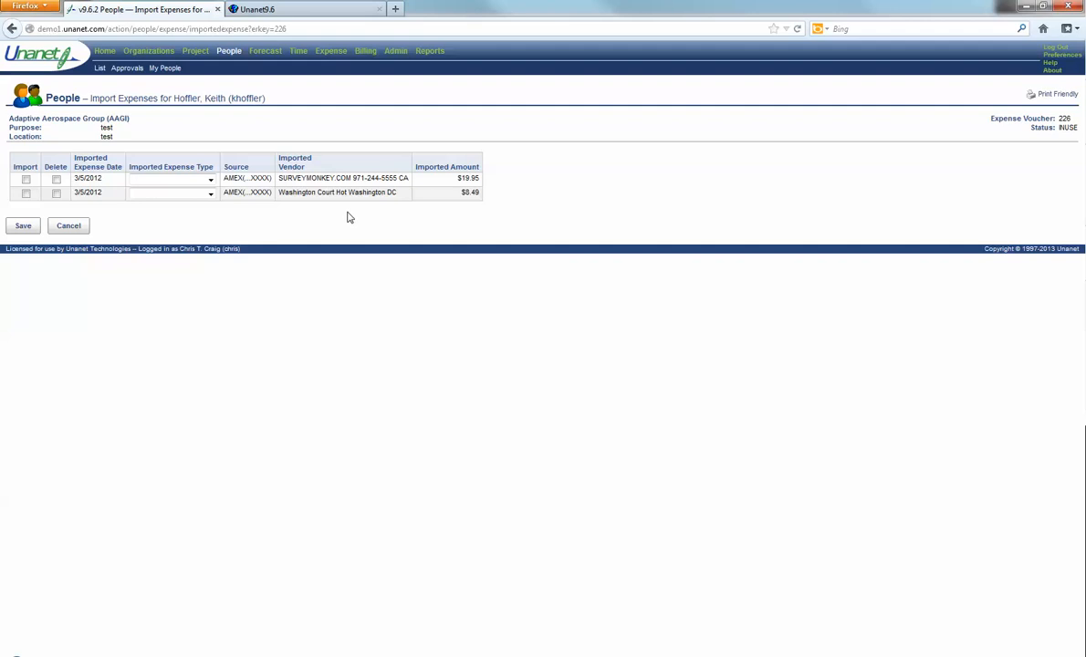
left_click(26, 180)
left_click(25, 193)
left_click(211, 180)
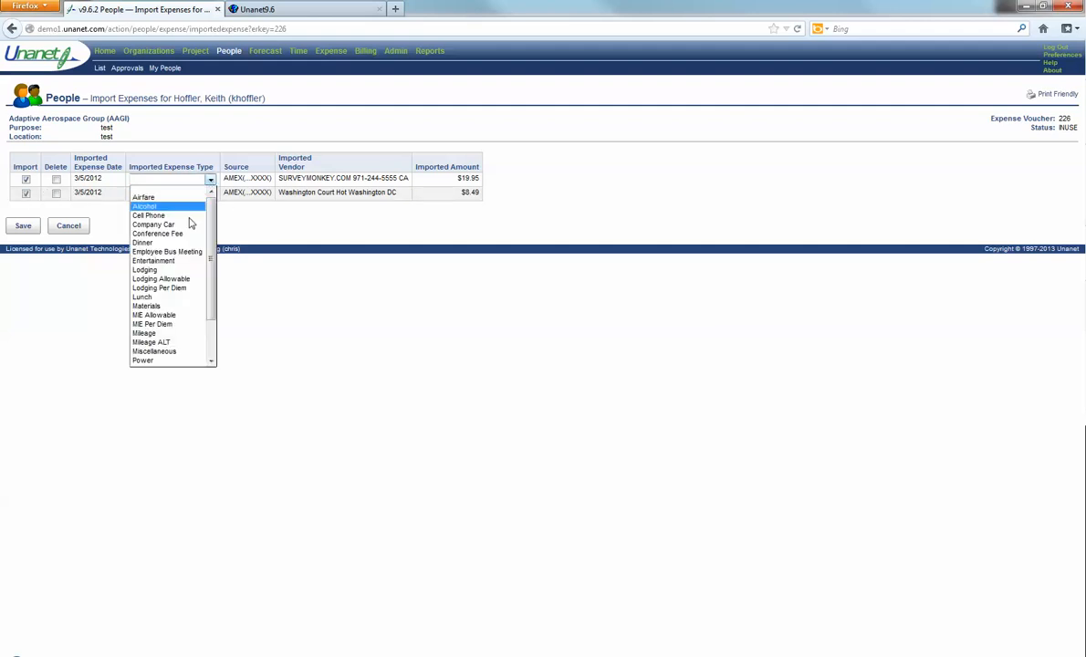
left_click(157, 351)
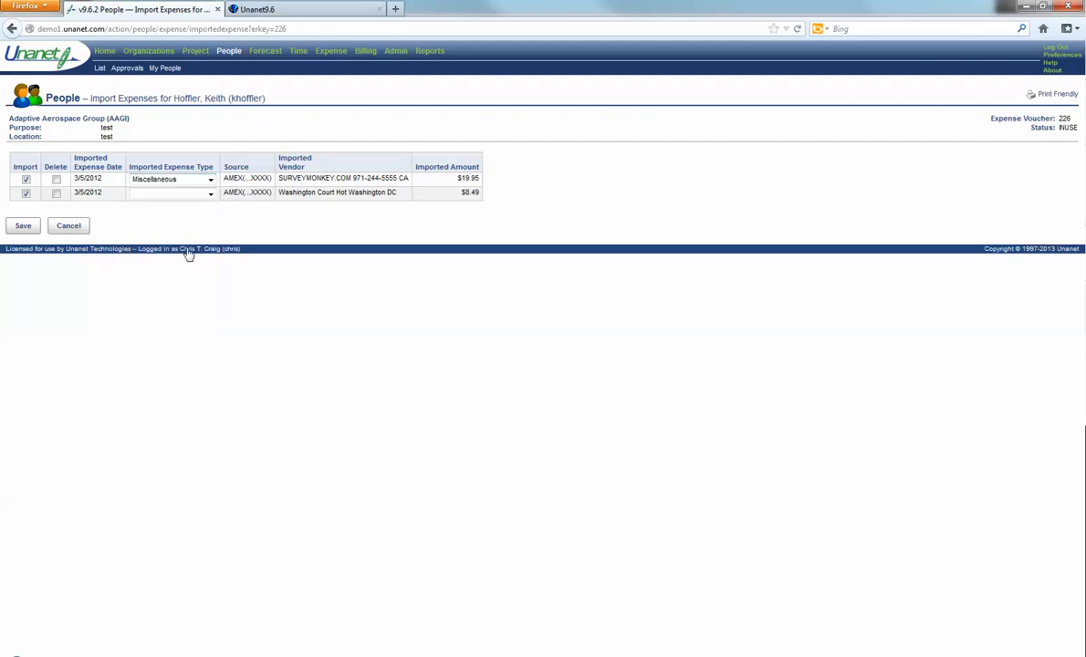
left_click(209, 193)
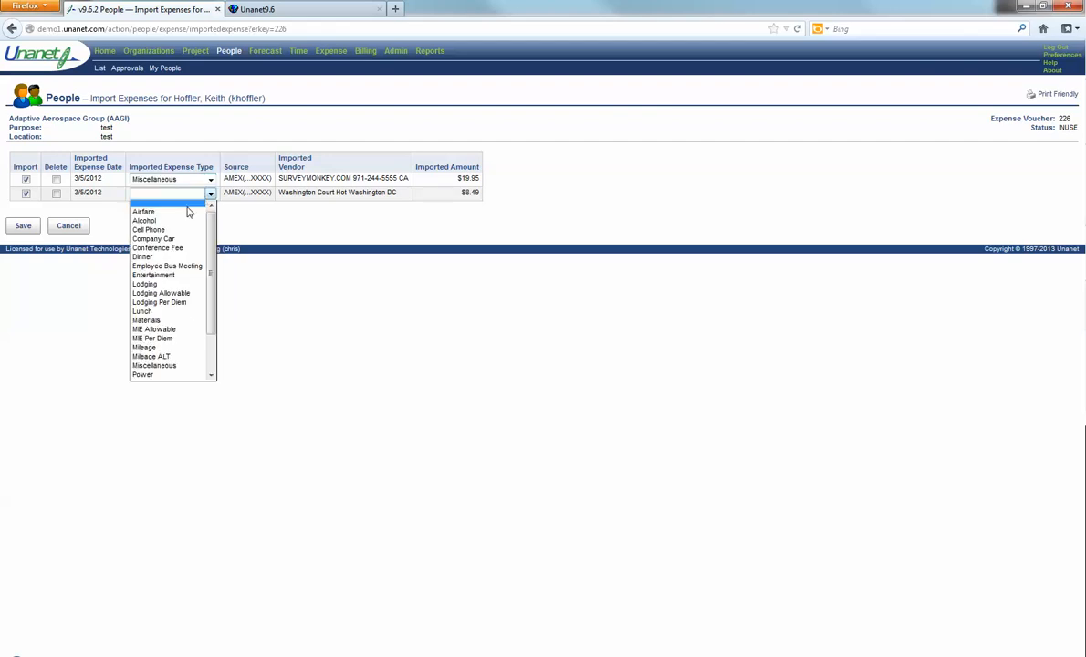
left_click(158, 366)
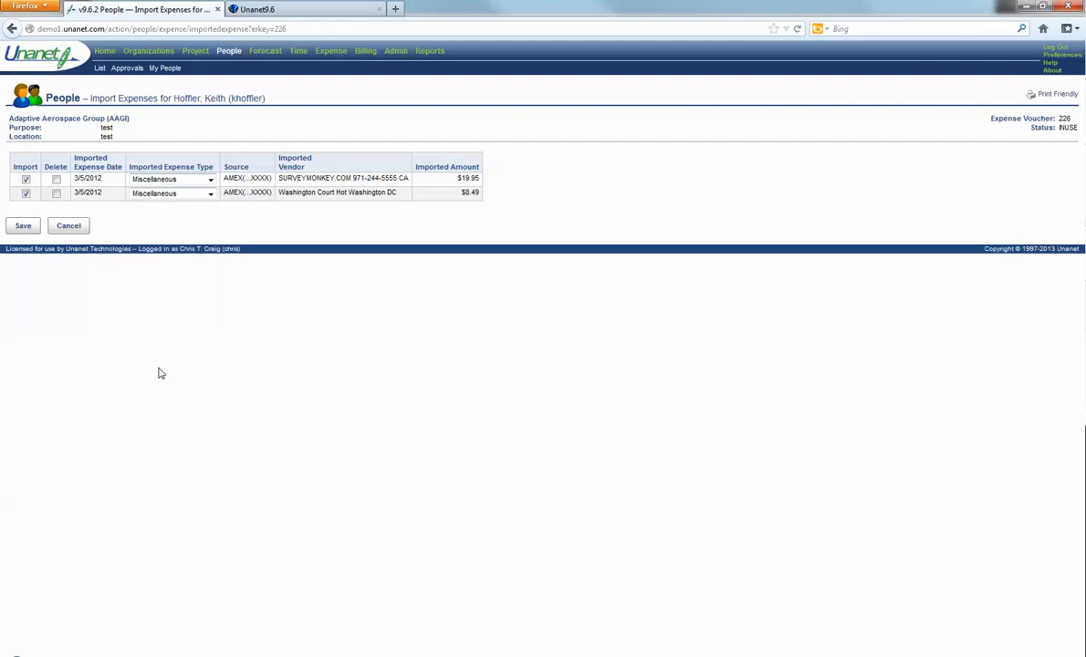
left_click(24, 227)
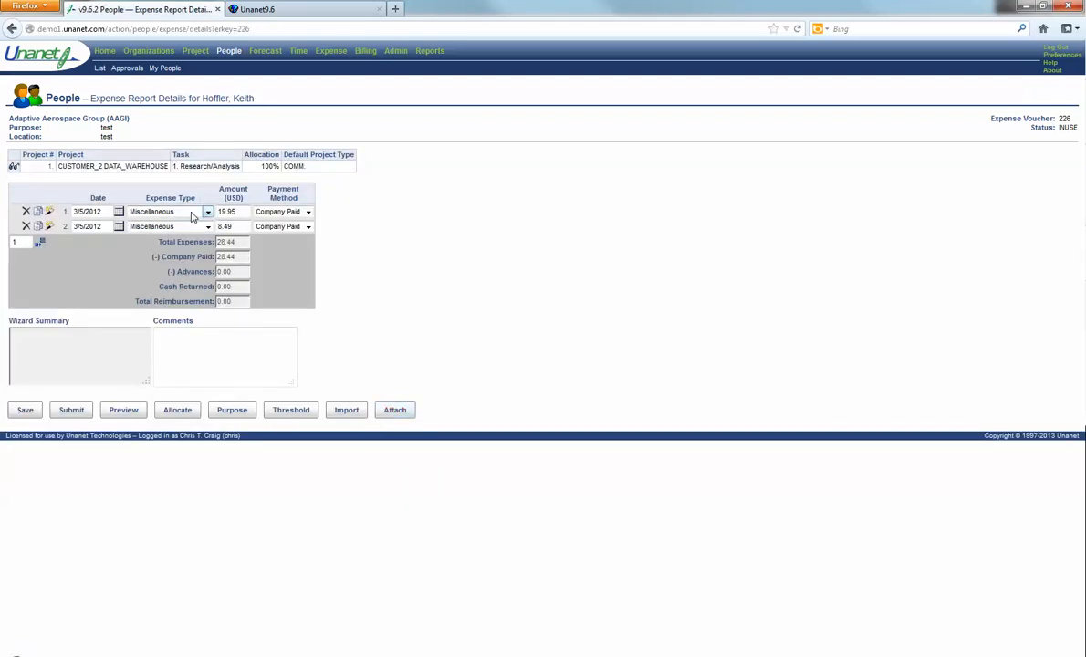
left_click(243, 211)
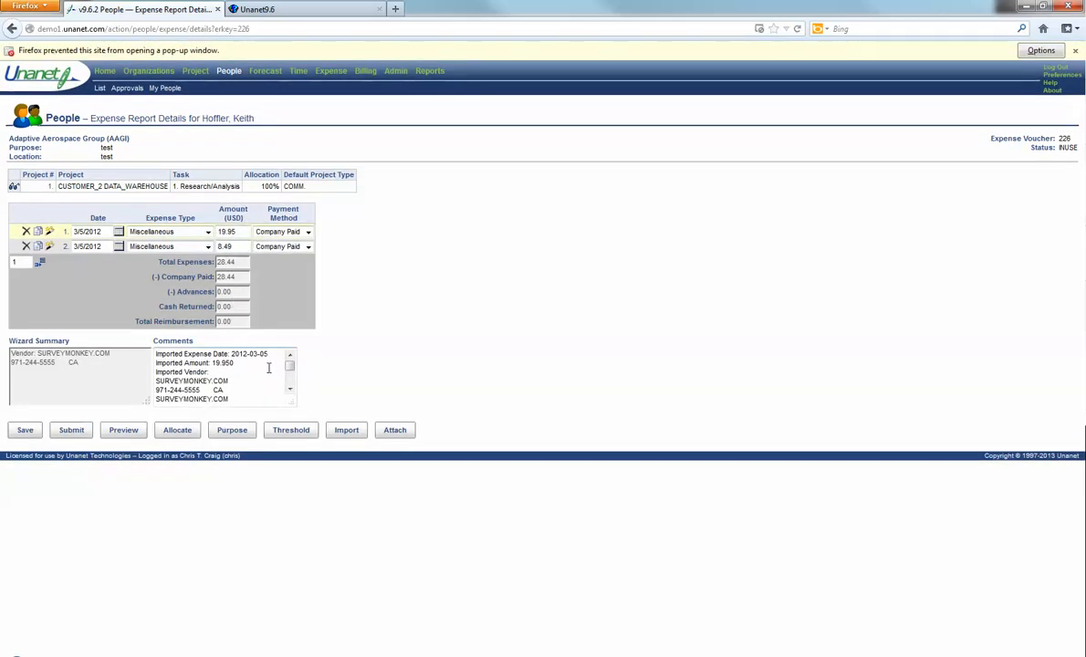
left_click_drag(292, 369, 290, 398)
scroll(257, 381, "up", 5)
left_click(51, 232)
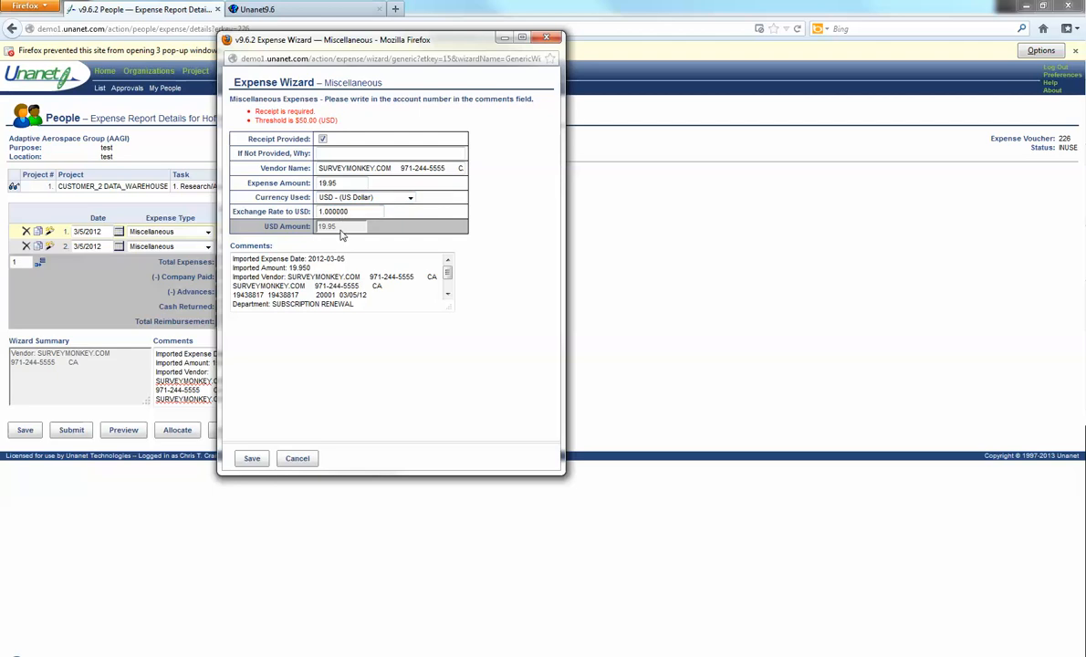
left_click(298, 458)
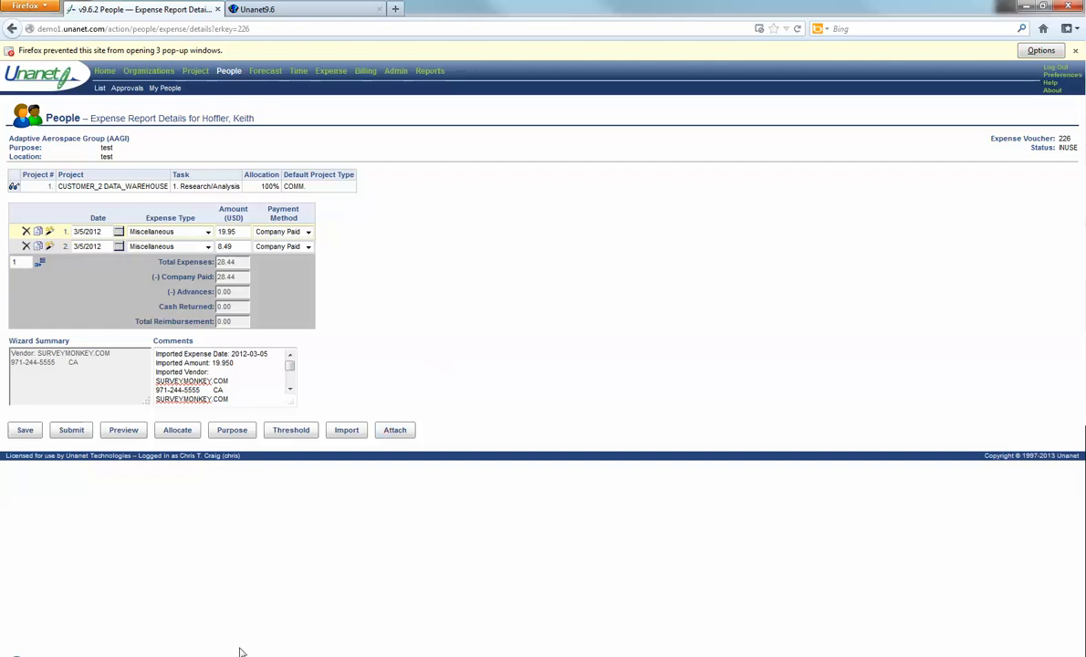
left_click(281, 637)
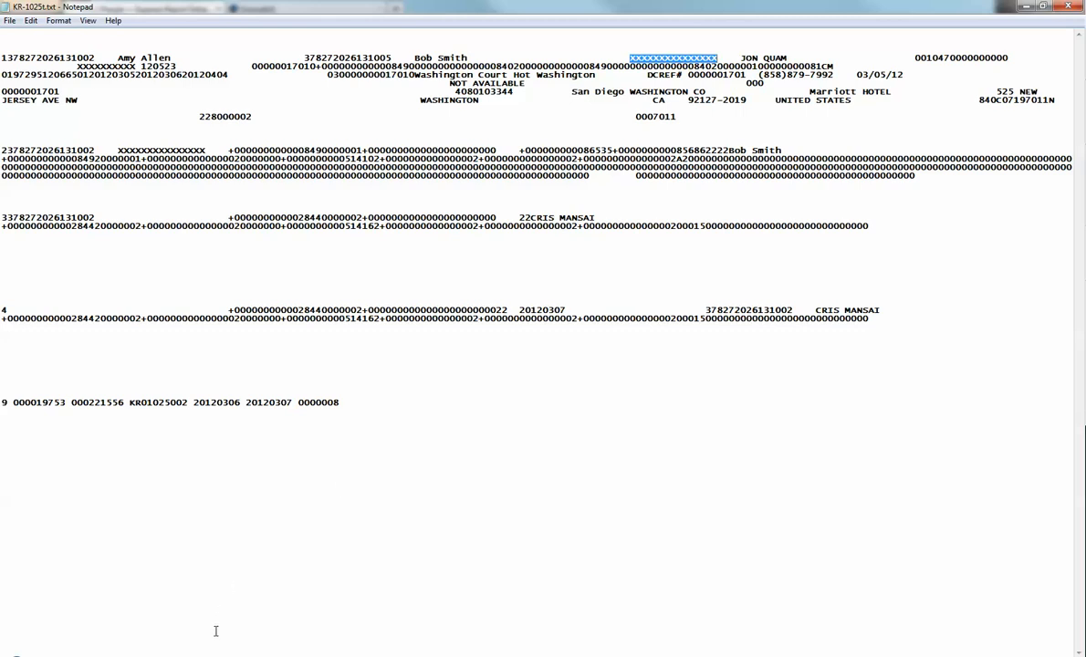
key("alt+Tab")
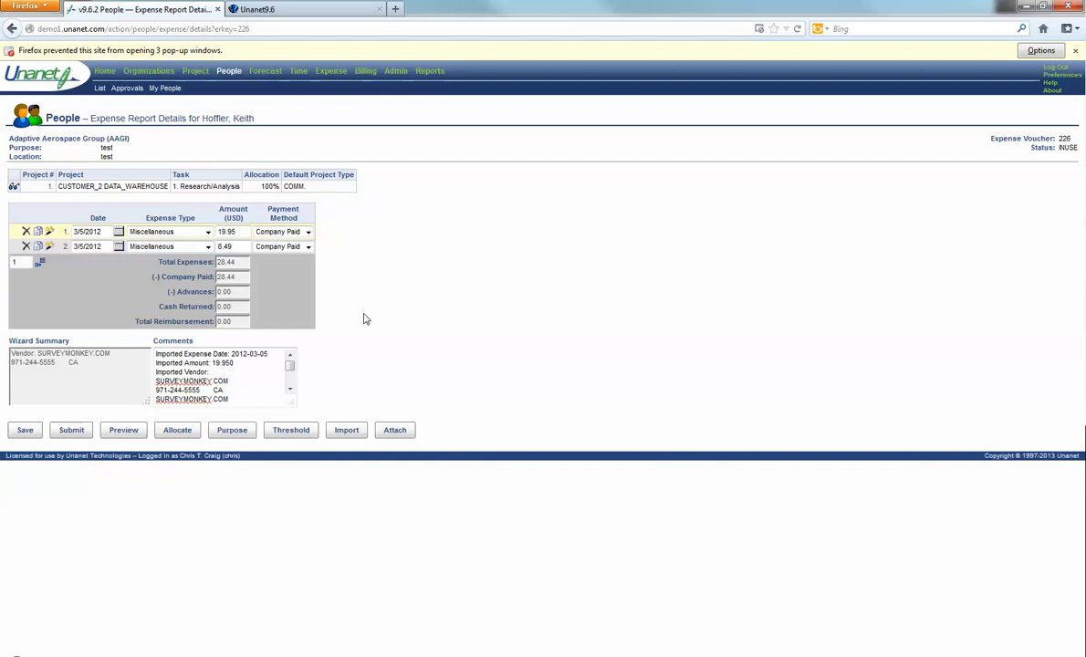
Step: Check the report's imports show 'No data found', then go to the Expense dashboard
left_click(356, 435)
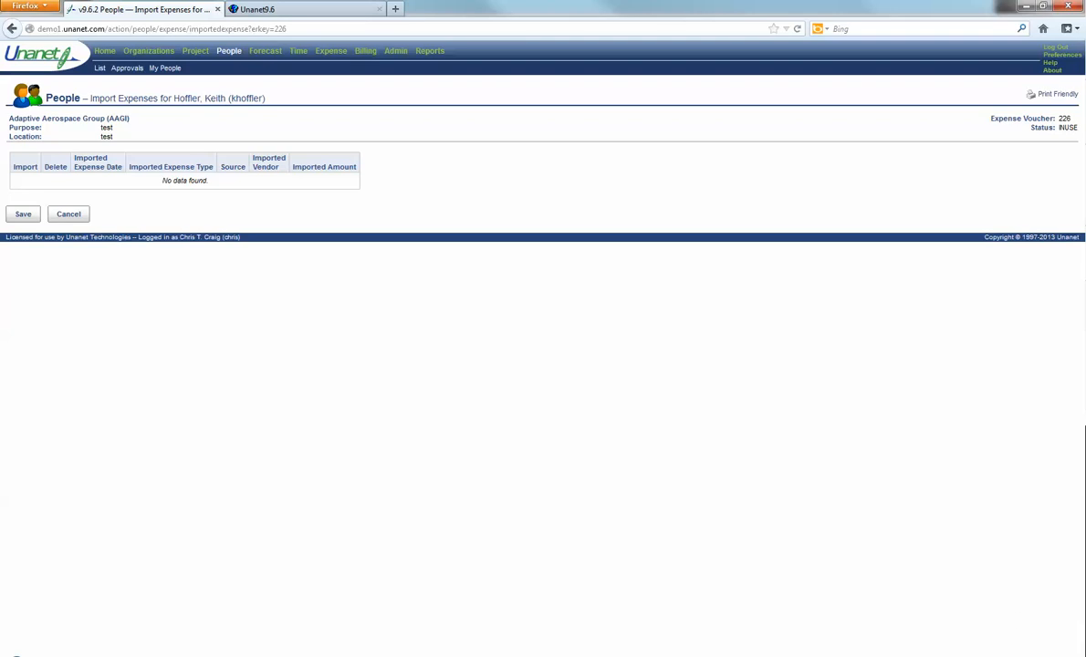
left_click(956, 656)
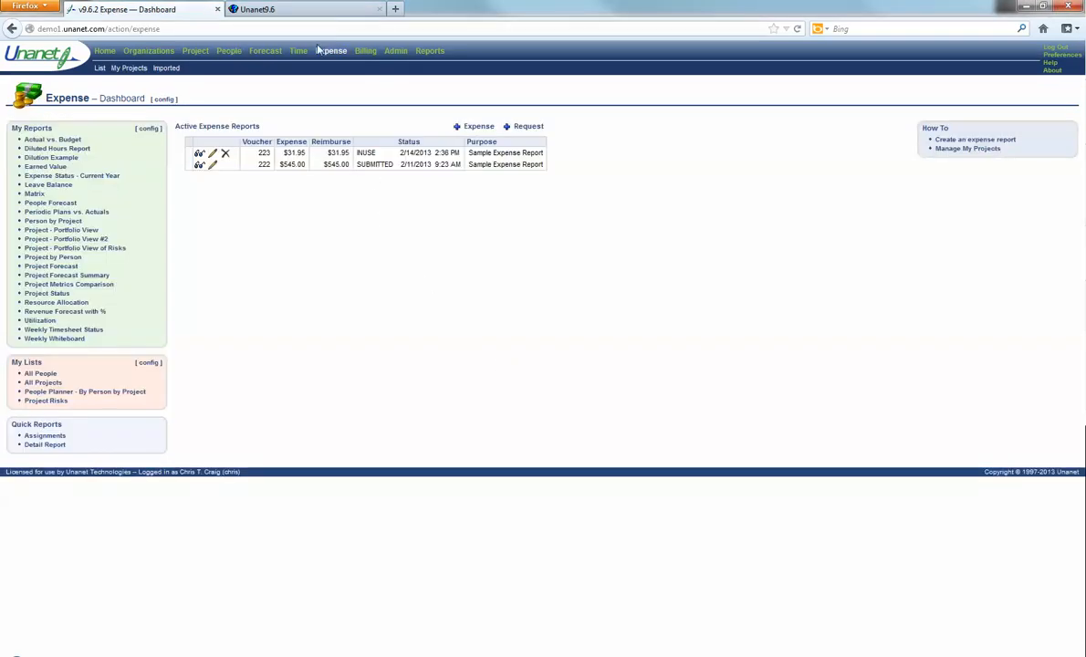
Step: Set the Imported Expenses search Status to All and preview the matching list
left_click(160, 72)
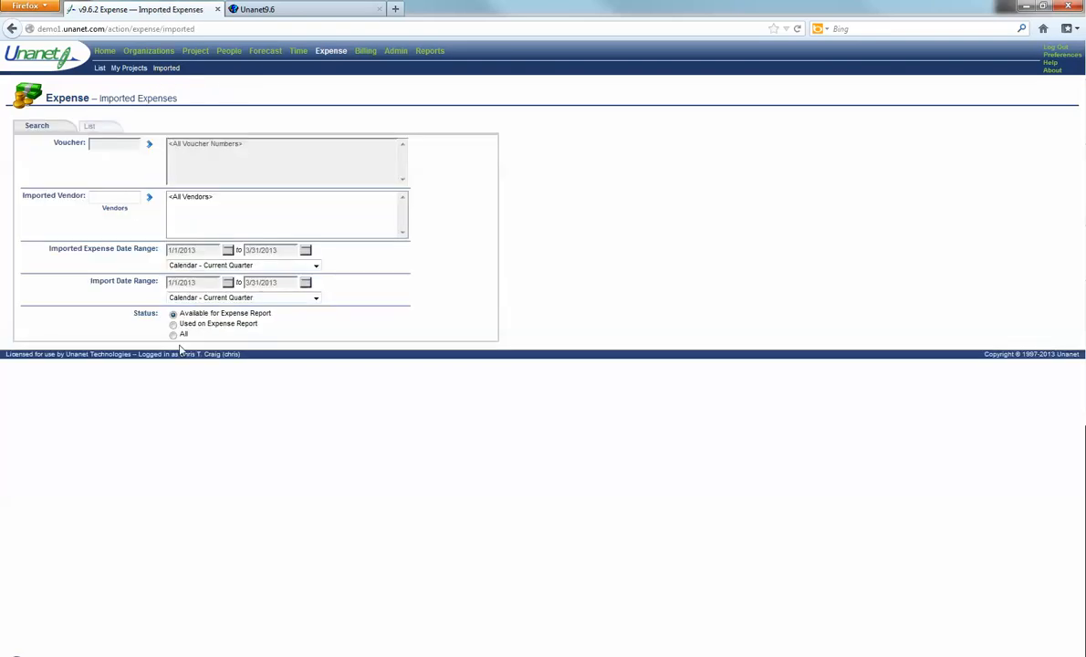
left_click(173, 333)
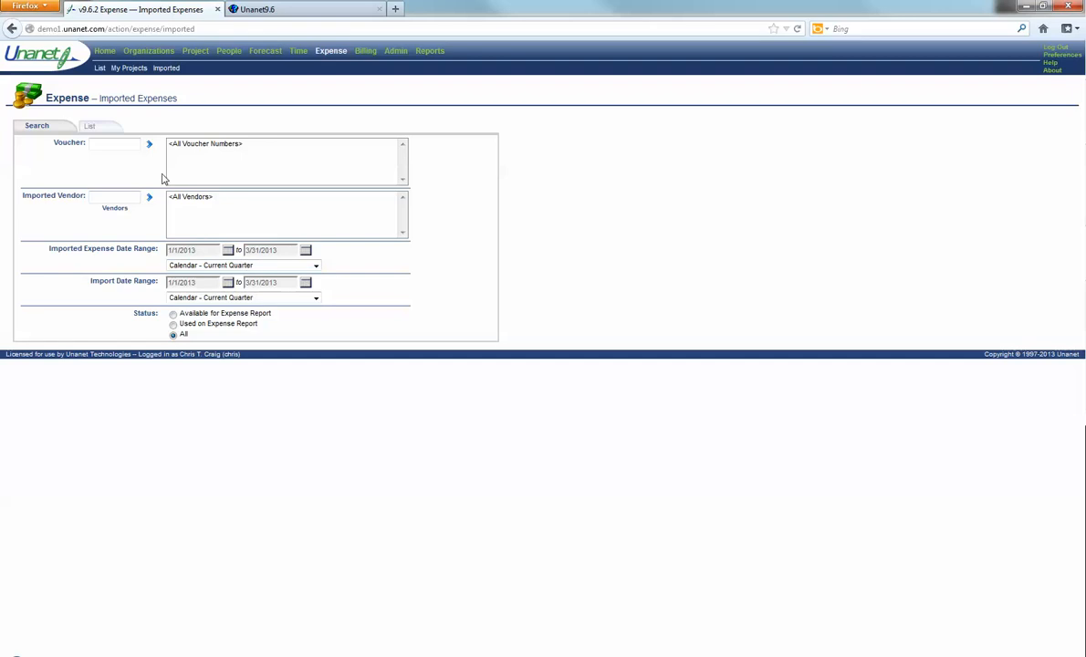
left_click(95, 127)
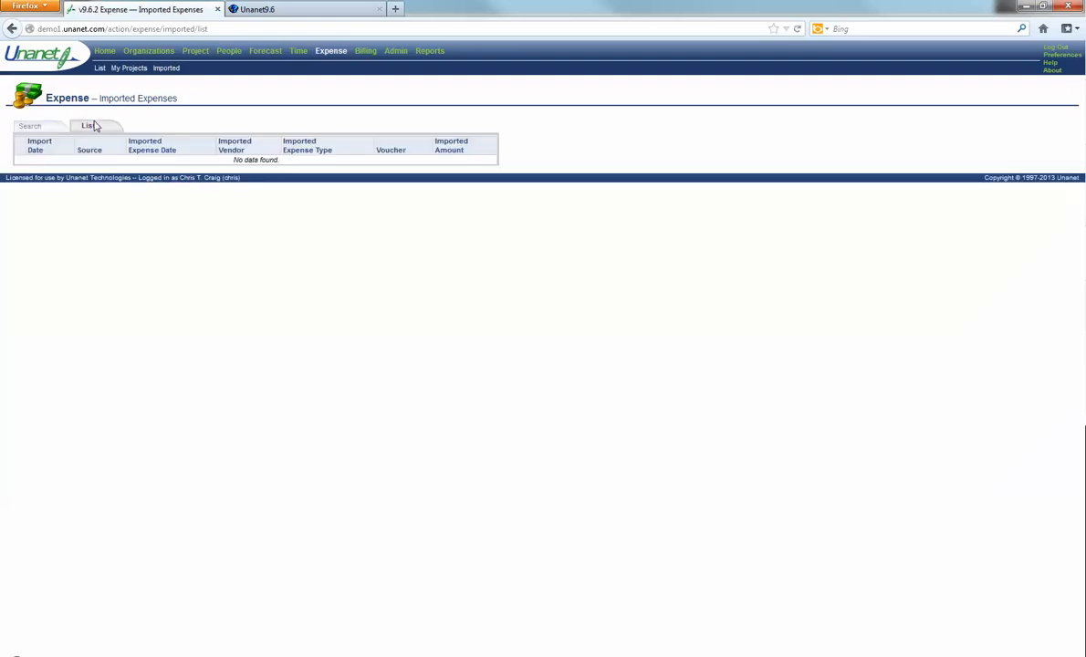
left_click(31, 127)
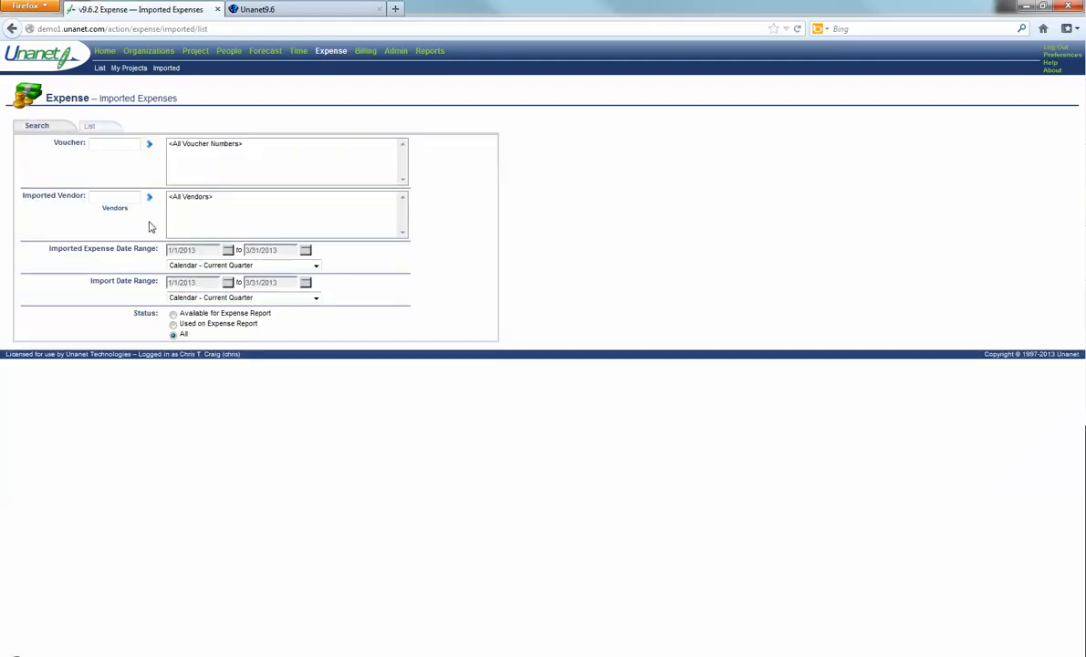
Step: Set both the expense date and import date ranges to BOT to EOT
left_click(205, 267)
left_click(187, 284)
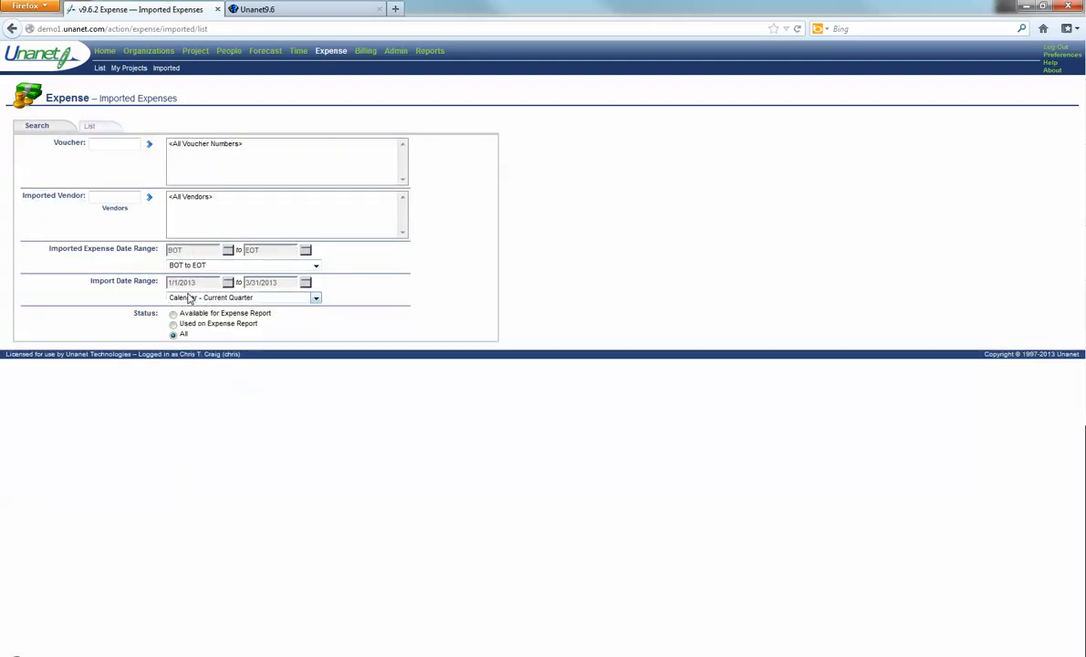
left_click(187, 298)
left_click(187, 317)
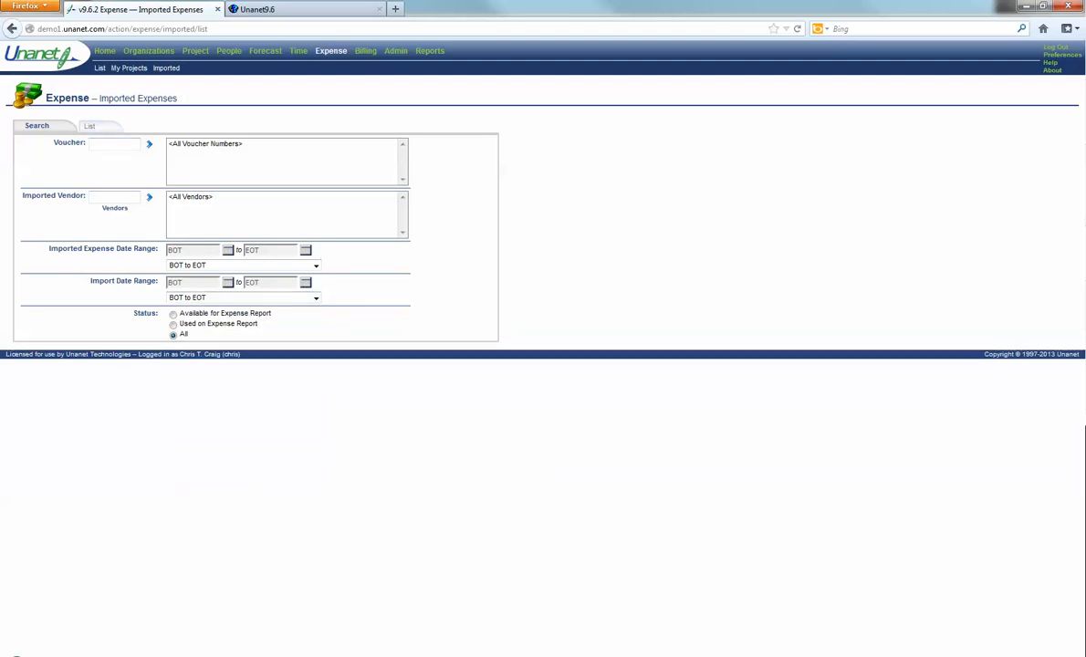
left_click(957, 656)
left_click(946, 607)
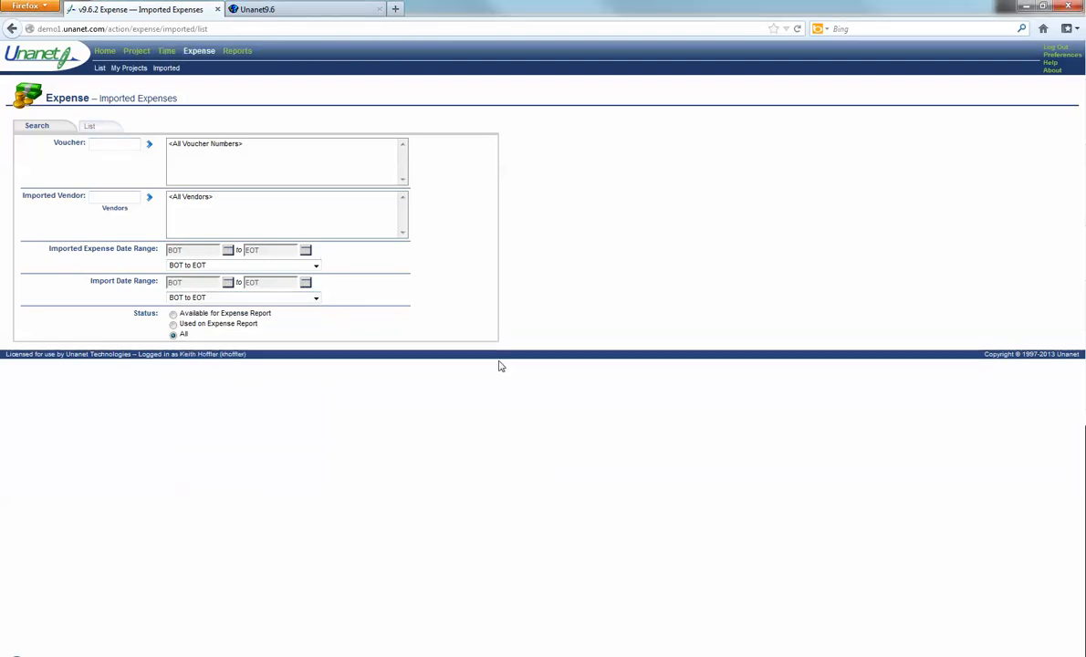
Step: List the imported expenses, showing both AMEX charges on voucher 226
left_click(89, 126)
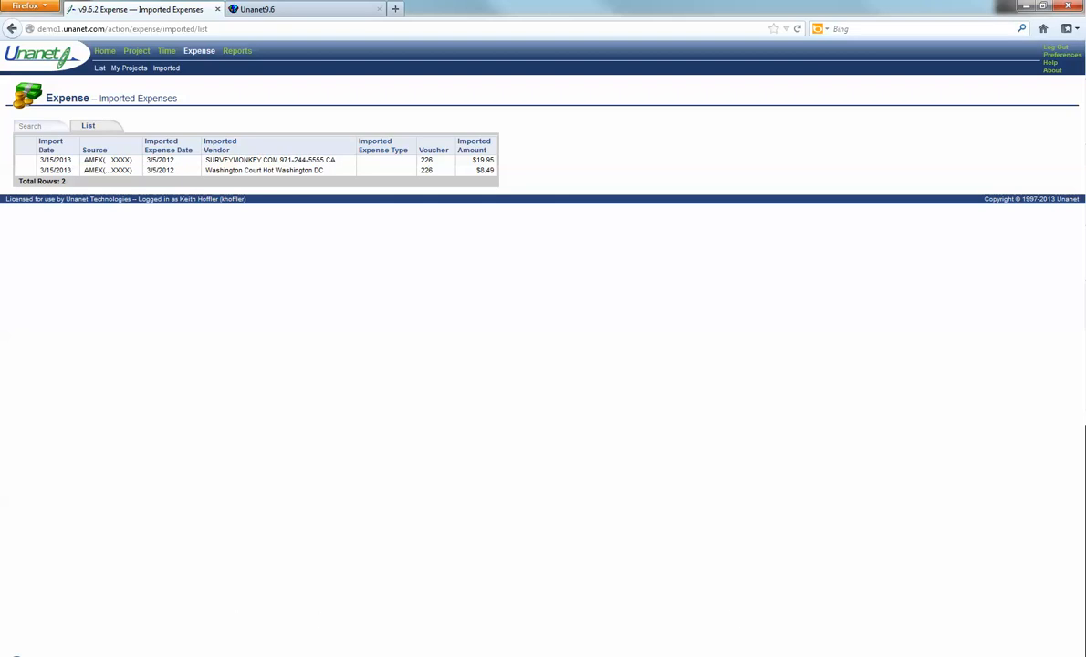
left_click(957, 656)
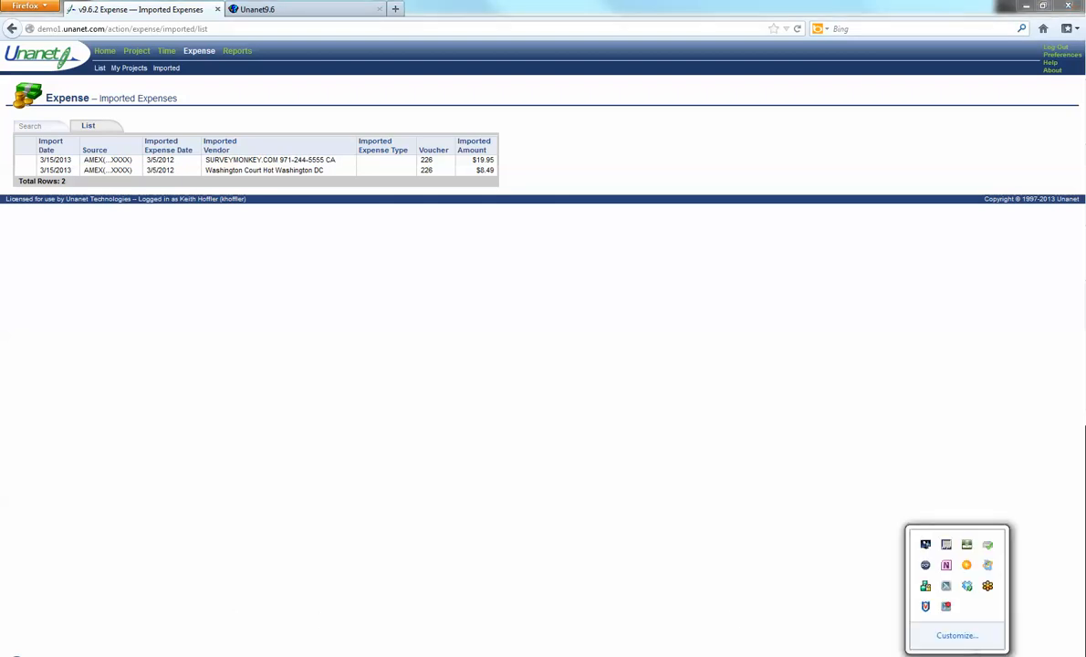
left_click(947, 607)
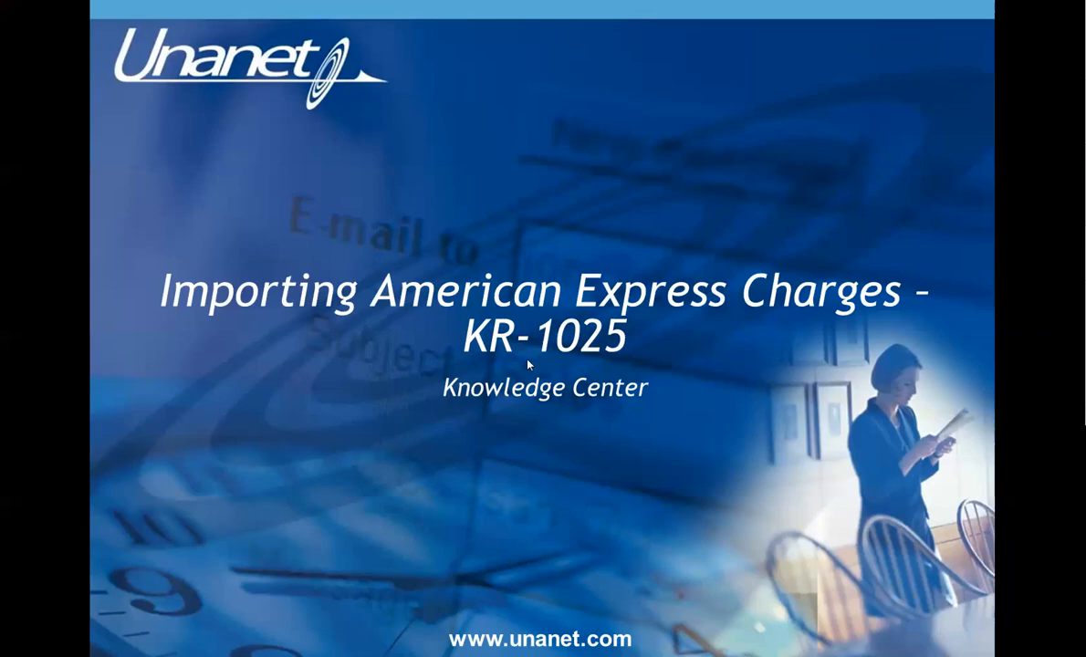